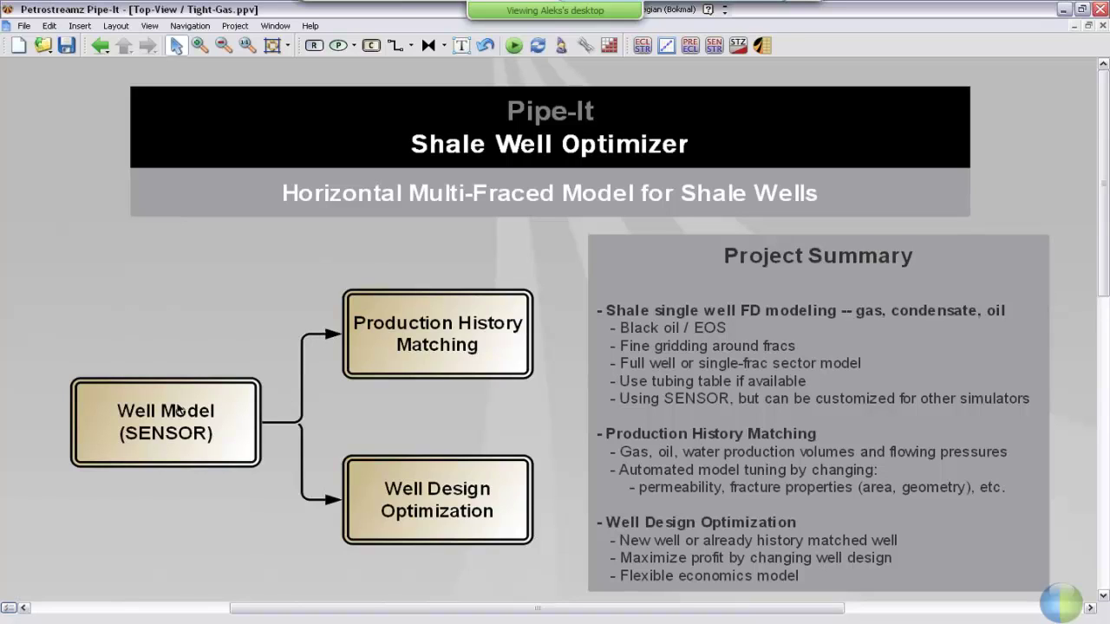
- Select the Production History Matching box in the Shale Well Optimizer top view
left_click(400, 300)
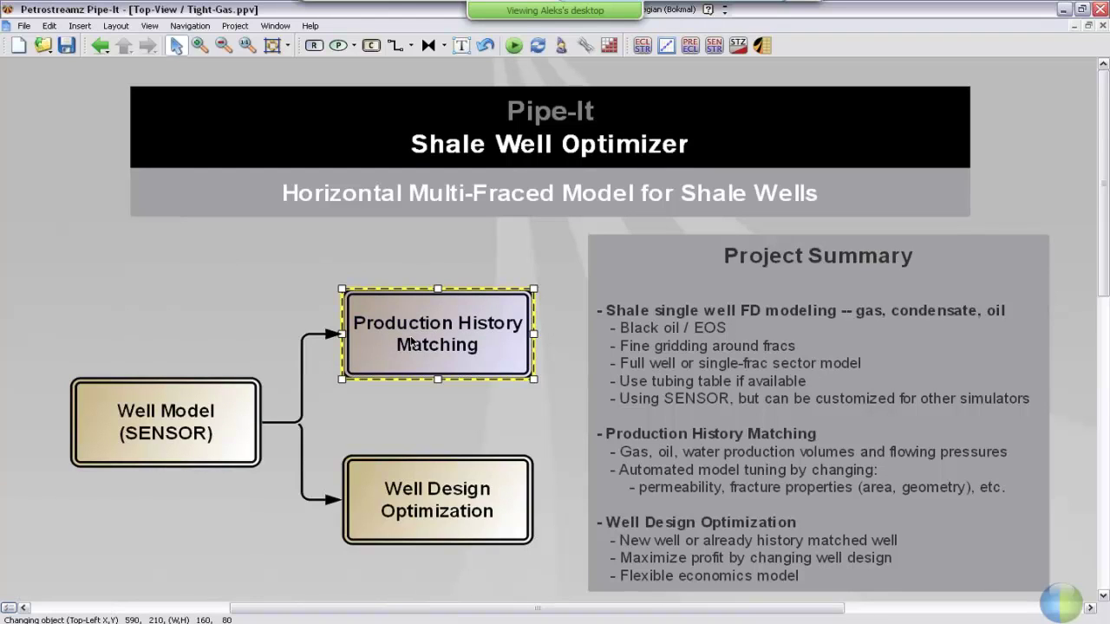
double_click(411, 343)
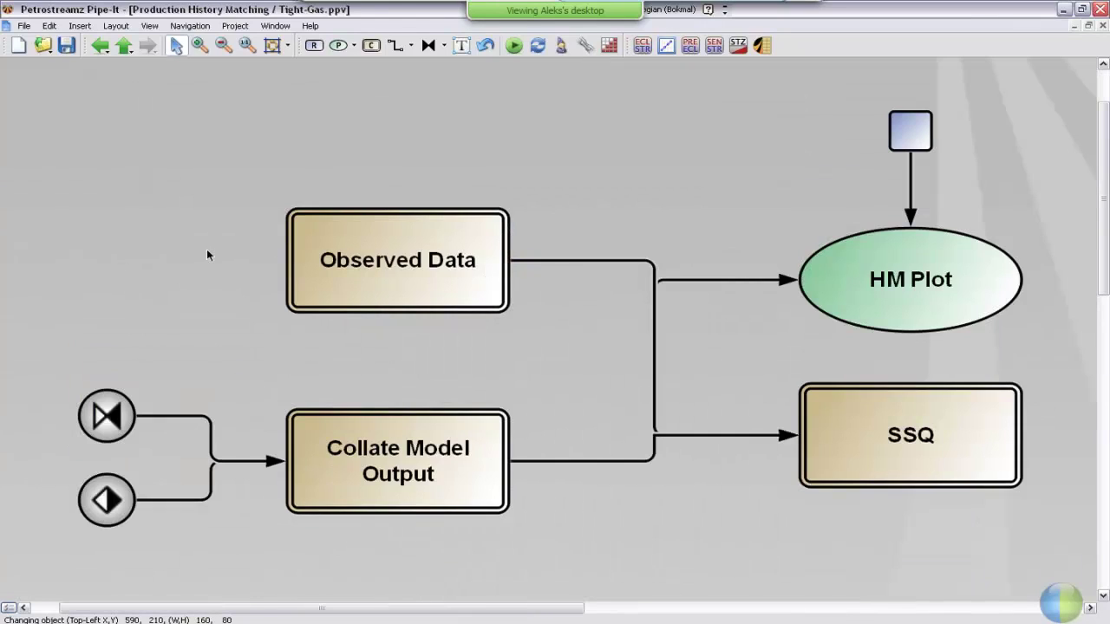
left_click_drag(49, 306, 172, 511)
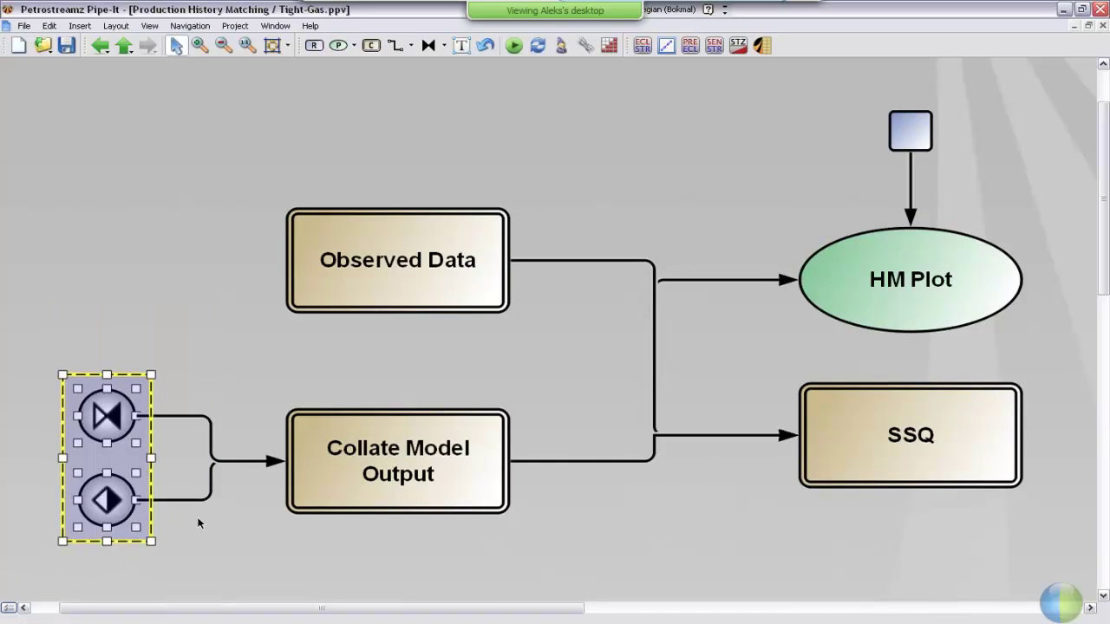
left_click(198, 523)
left_click(366, 452)
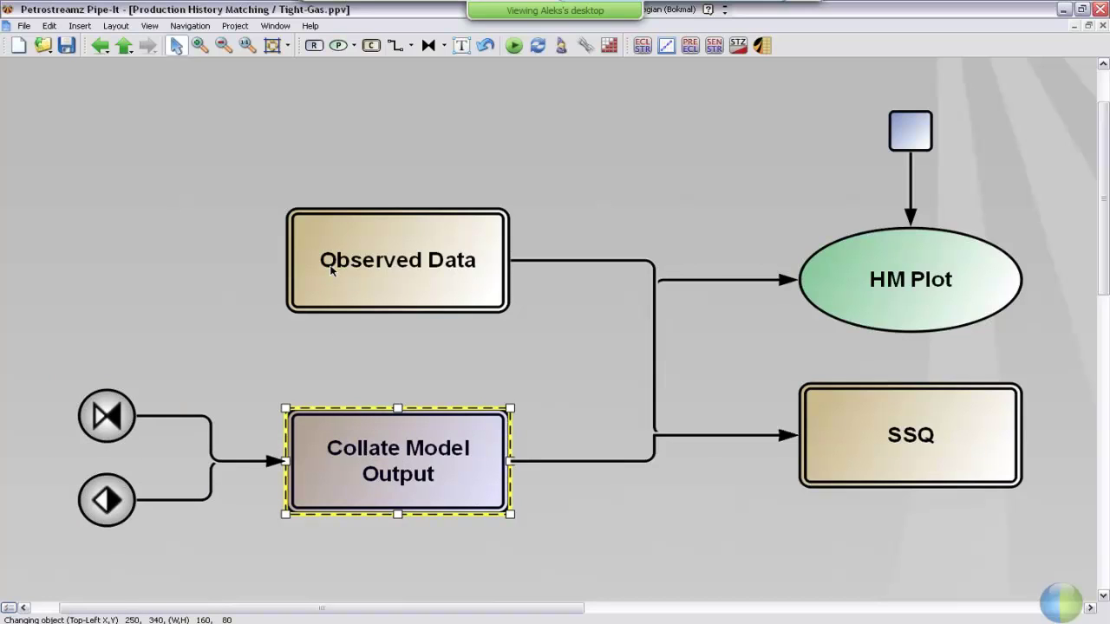
left_click(390, 266)
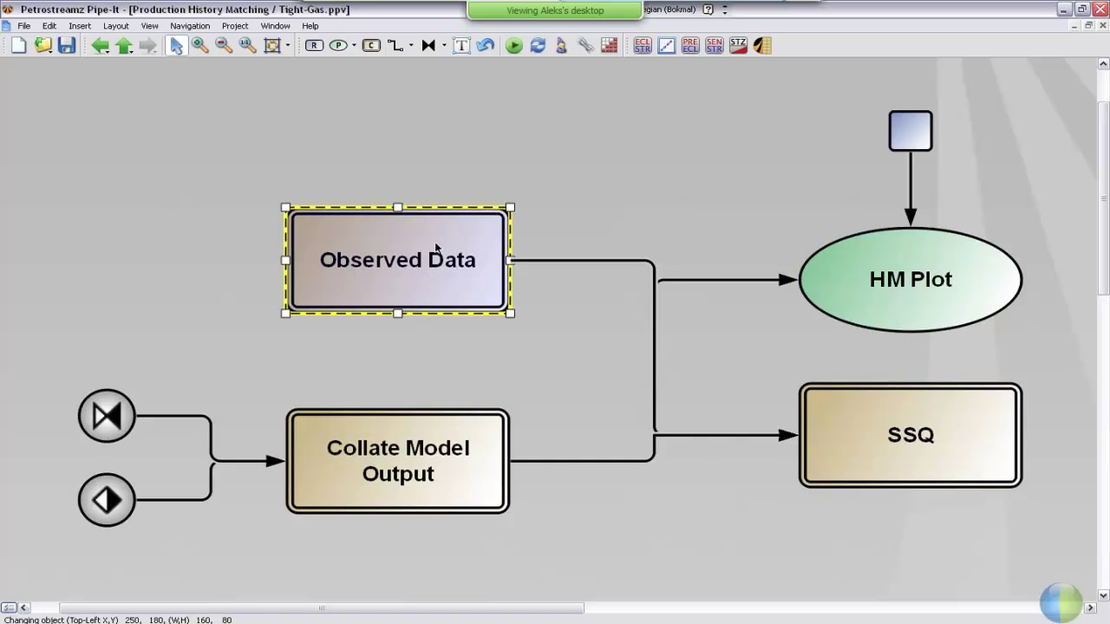
- Open the Observed Data sub-model and select its gas, oil and water observation boxes
double_click(371, 249)
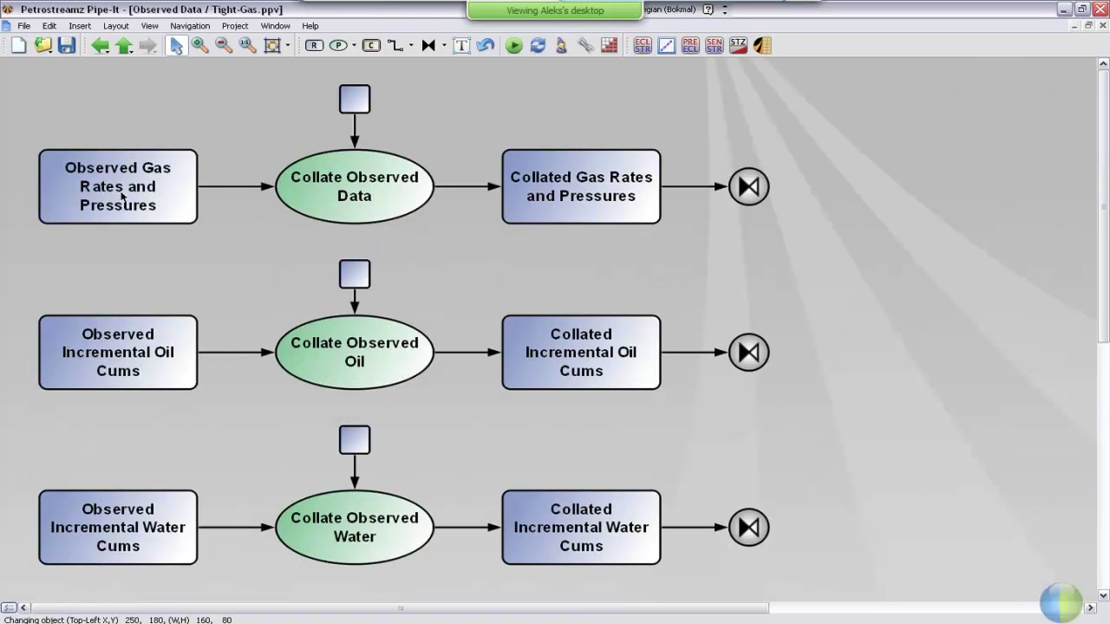
left_click(122, 192)
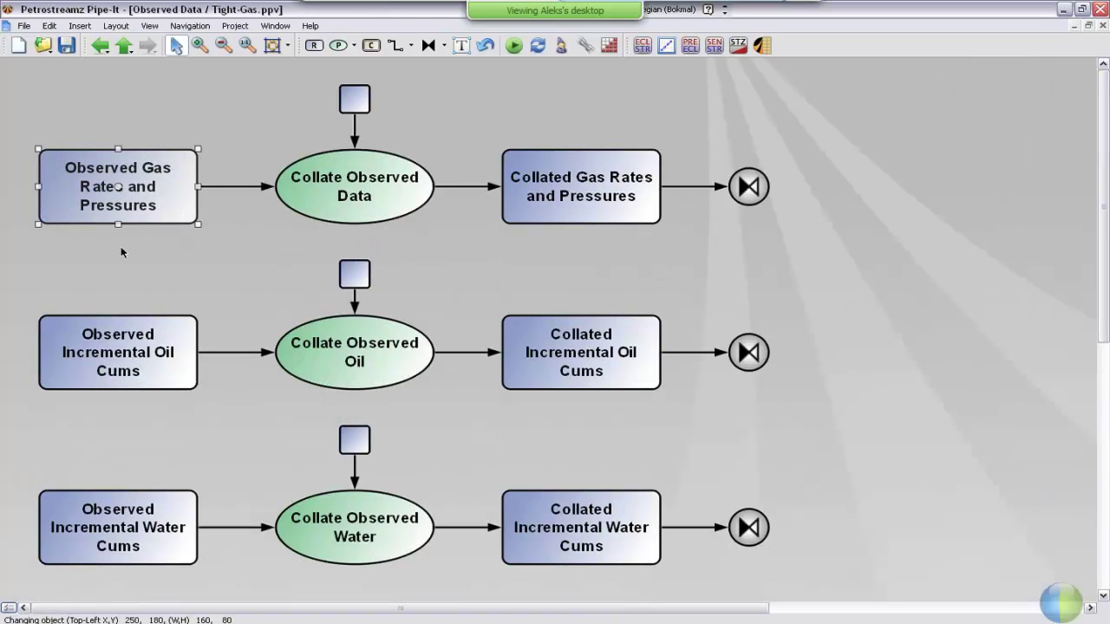
left_click(124, 526)
double_click(124, 526)
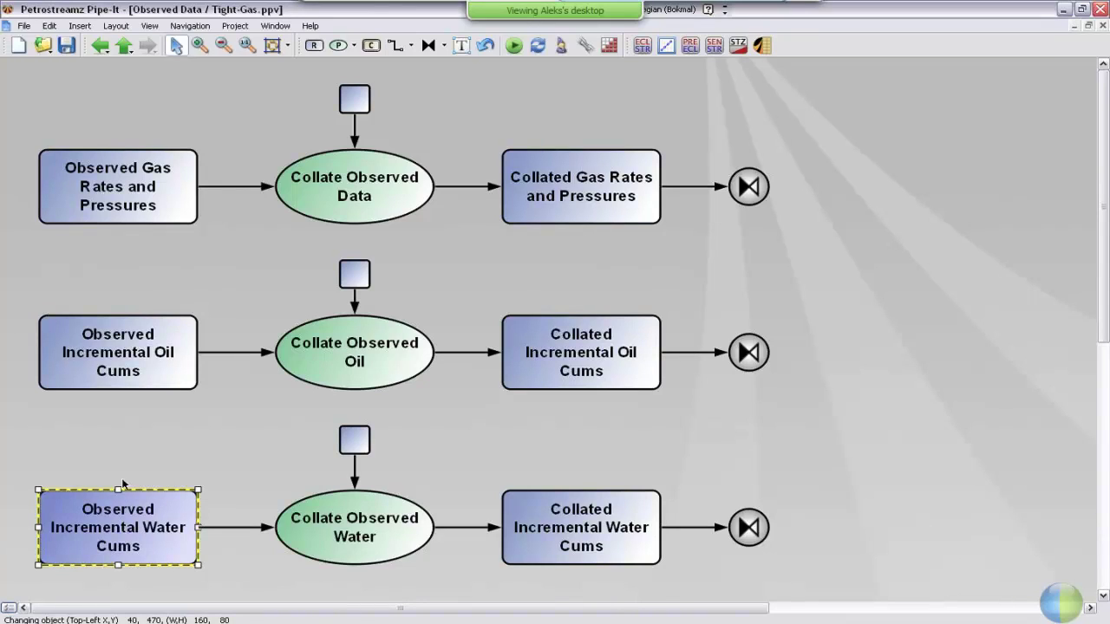
- Review the Observed Gas Rates, Incremental Oil Cums and Incremental Water Cums boxes, then clear the selection
double_click(116, 215)
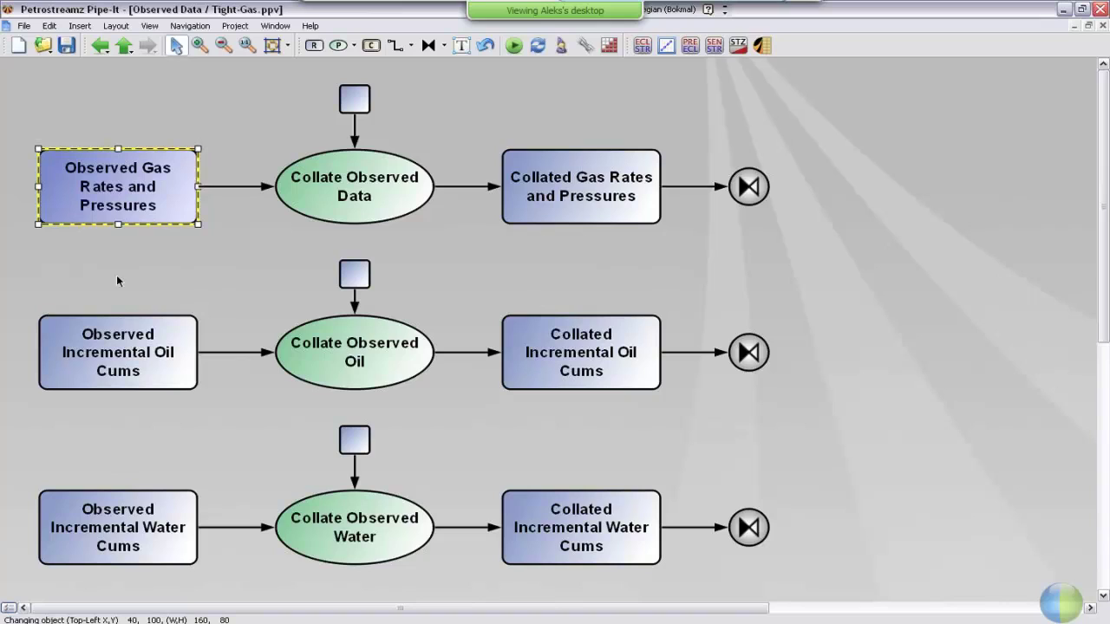
left_click(121, 368)
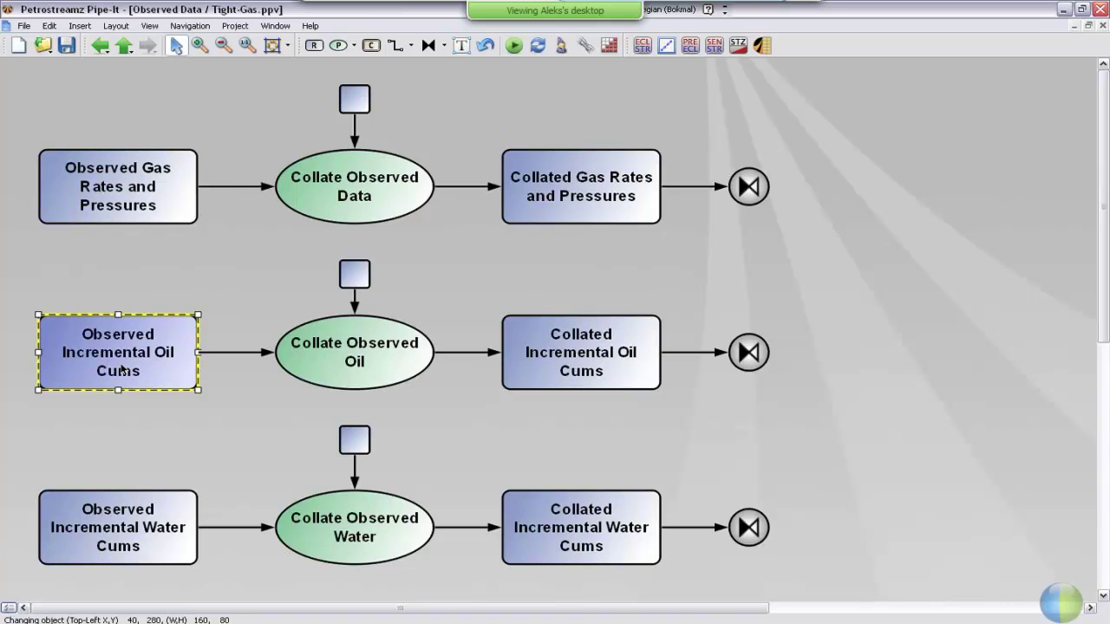
left_click(129, 535)
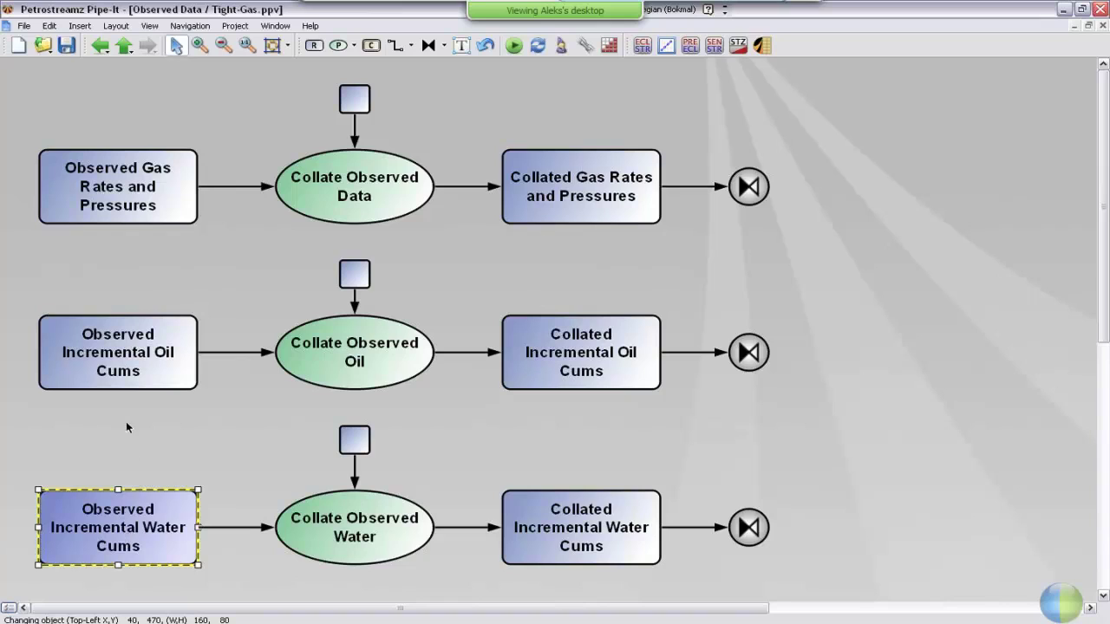
left_click(104, 365)
left_click(103, 360)
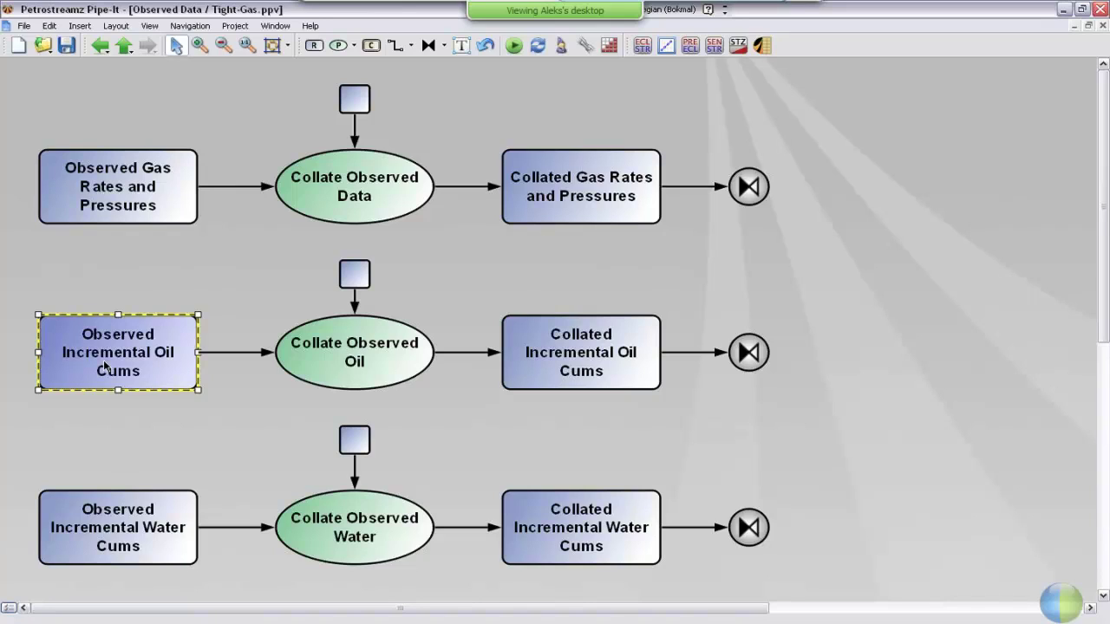
left_click(120, 542)
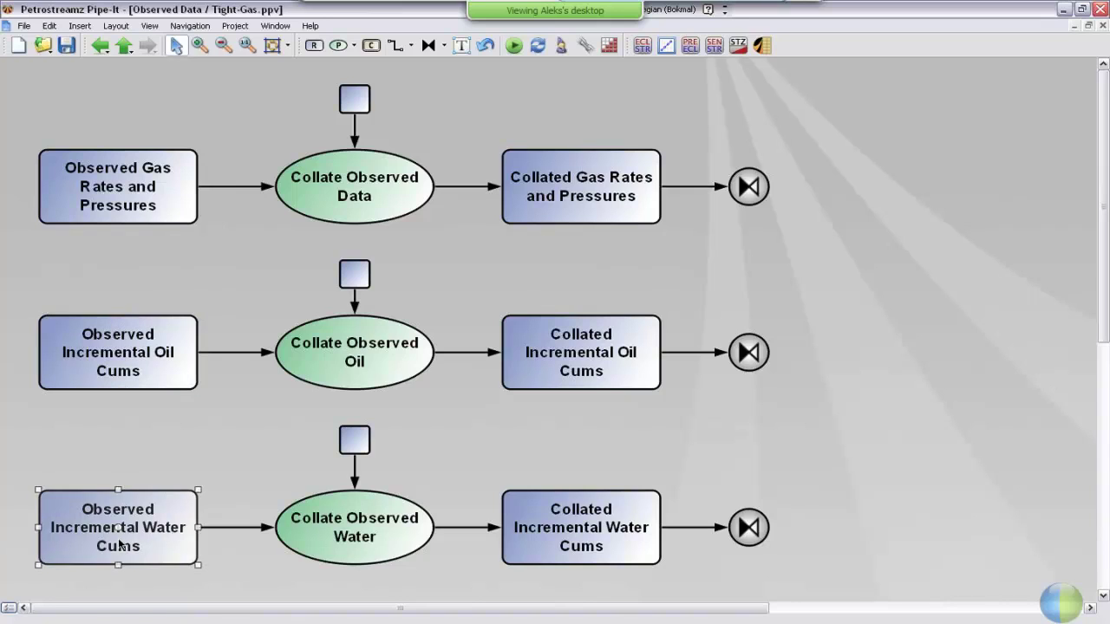
left_click(208, 465)
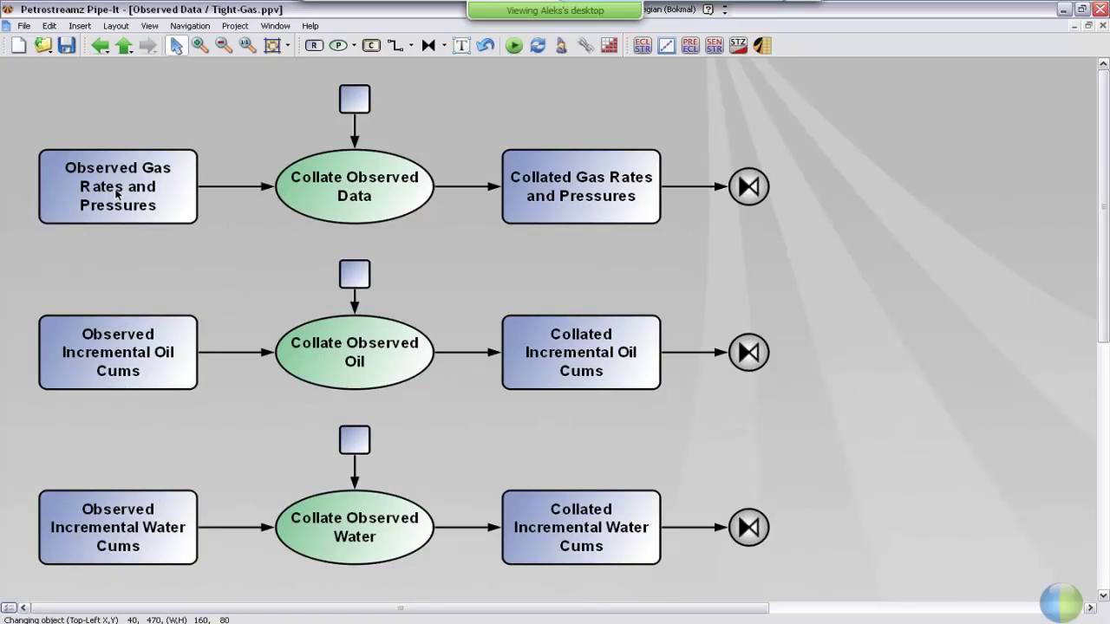
- Inspect the Collate Observed Data ellipse and the Collated Gas Rates and Pressures box
left_click(370, 175)
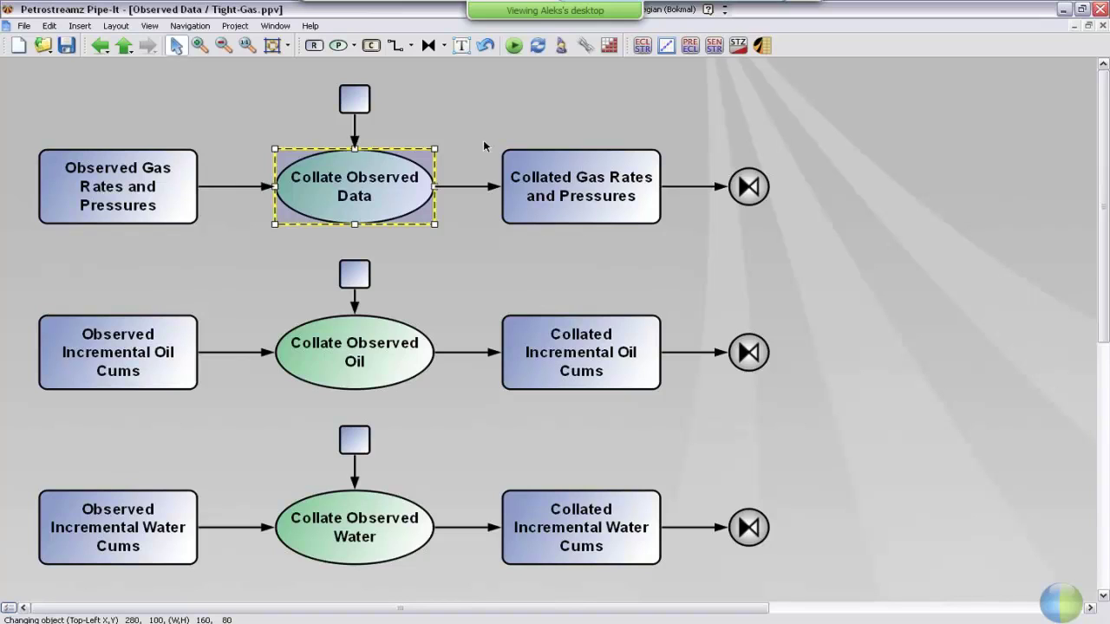
left_click(454, 105)
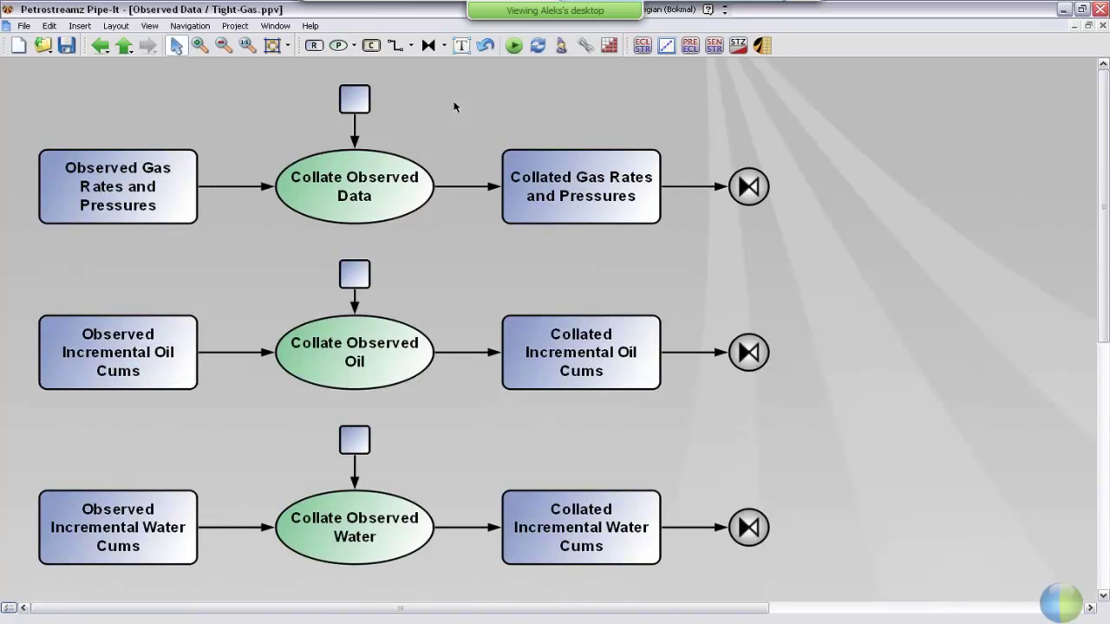
left_click(604, 196)
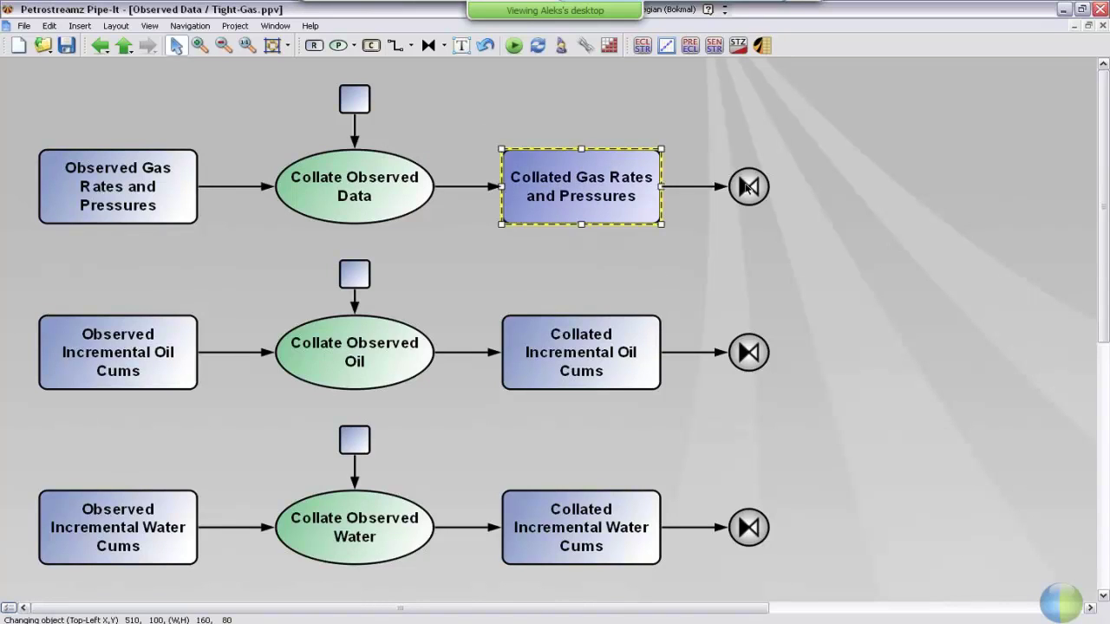
- Check the top, middle and bottom output nodes, then return to Production History Matching
left_click(747, 189)
left_click(748, 353)
left_click(751, 526)
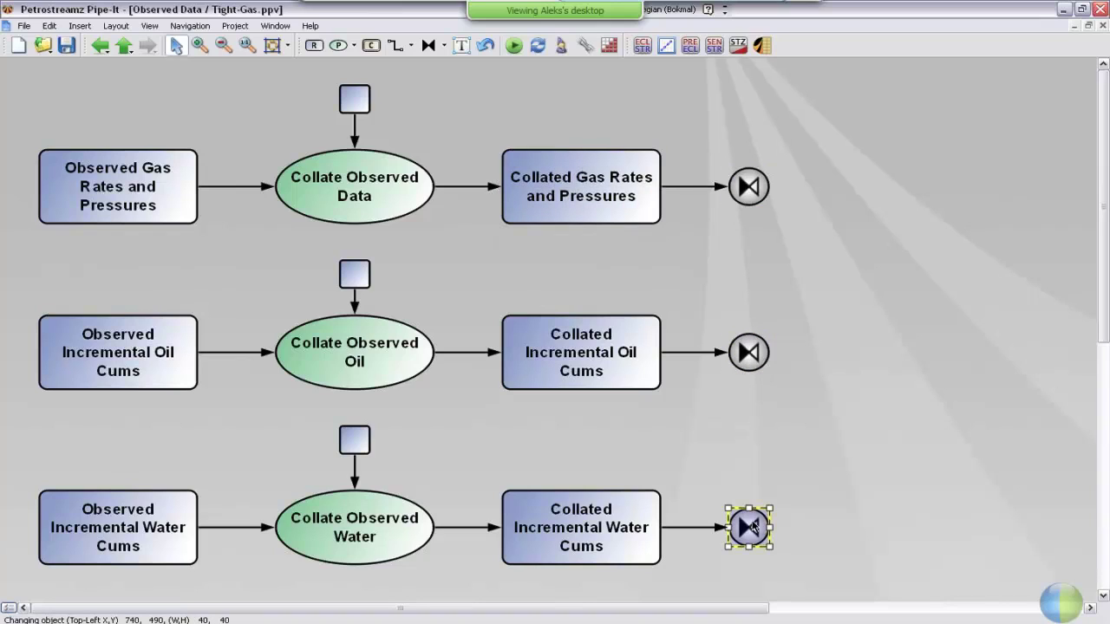
left_click(851, 472)
left_click(124, 46)
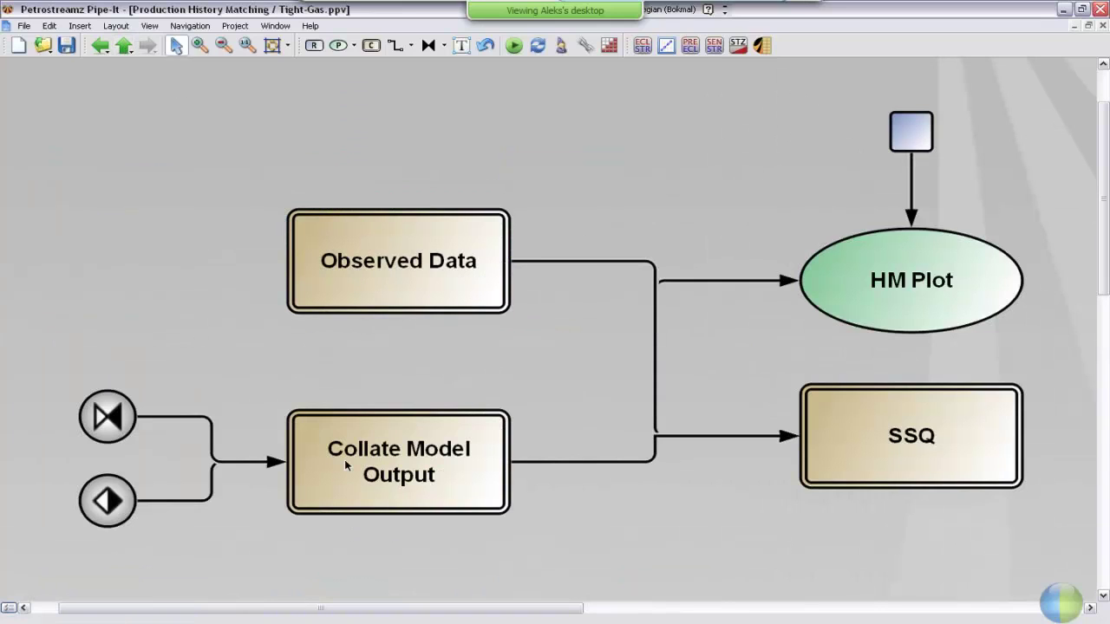
left_click(345, 464)
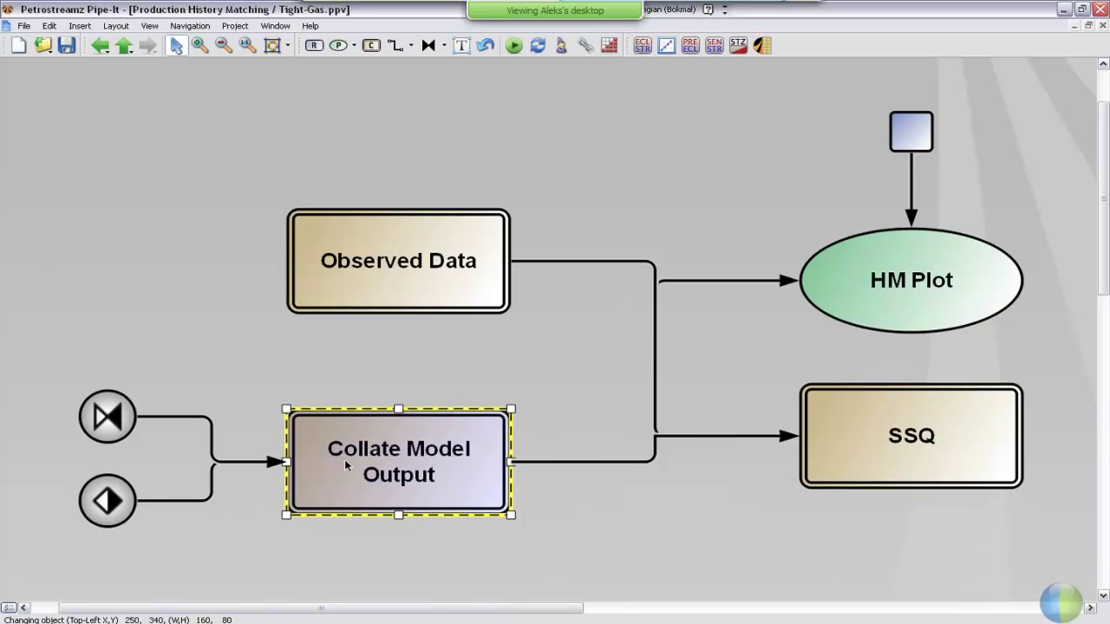
left_click(706, 179)
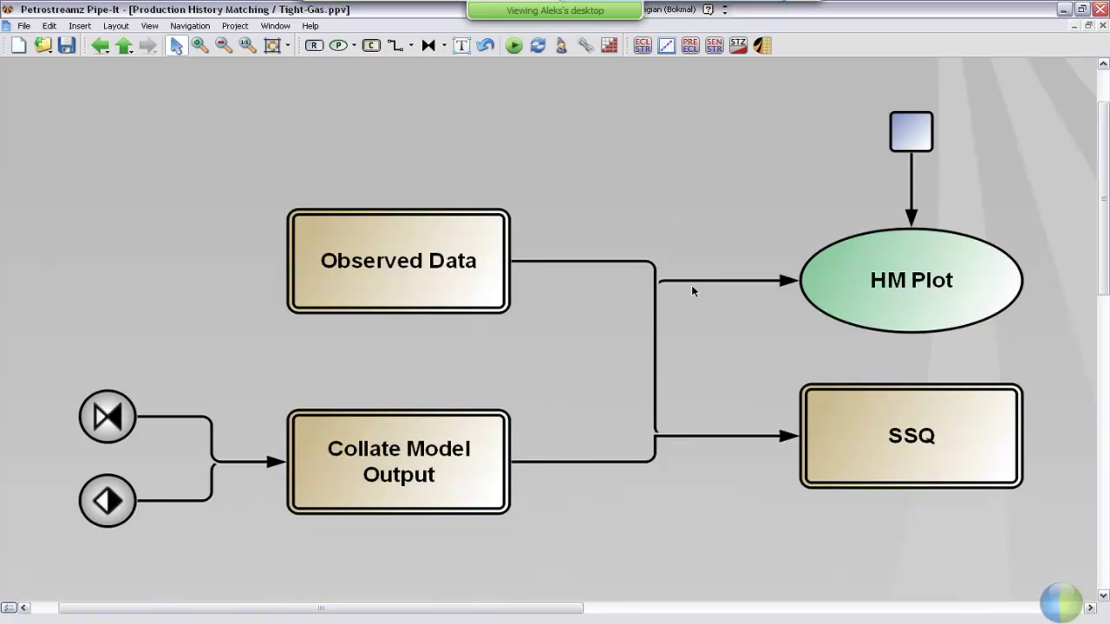
left_click(866, 276)
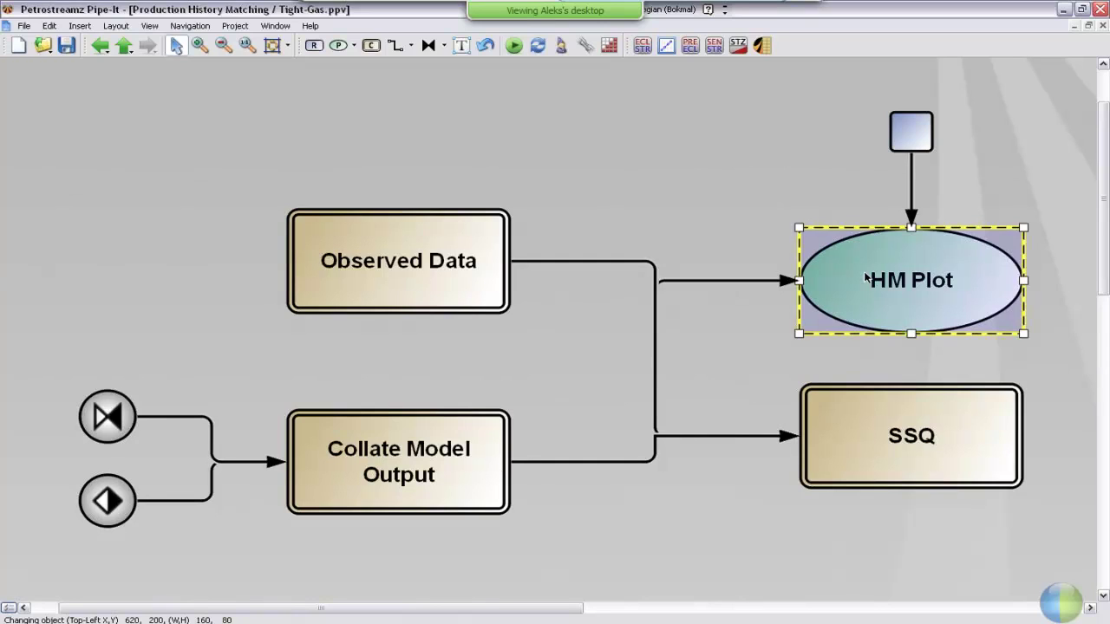
left_click(916, 130)
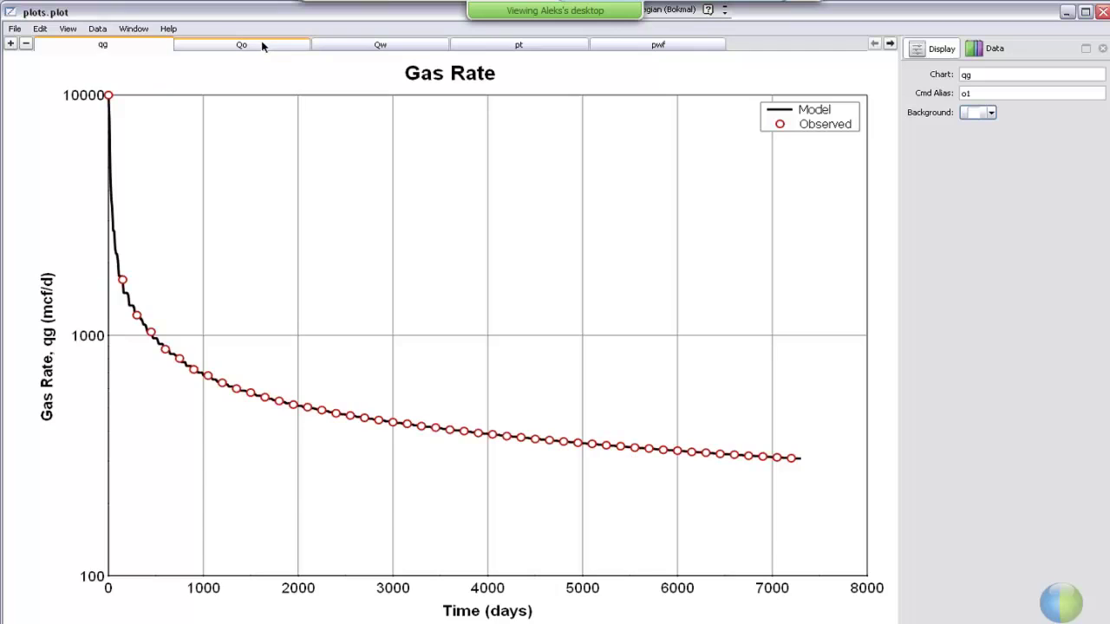
- View the Incr. Cum Oil, Water Cum and Tubinghead Pressure charts, then close plots.plot
left_click(252, 46)
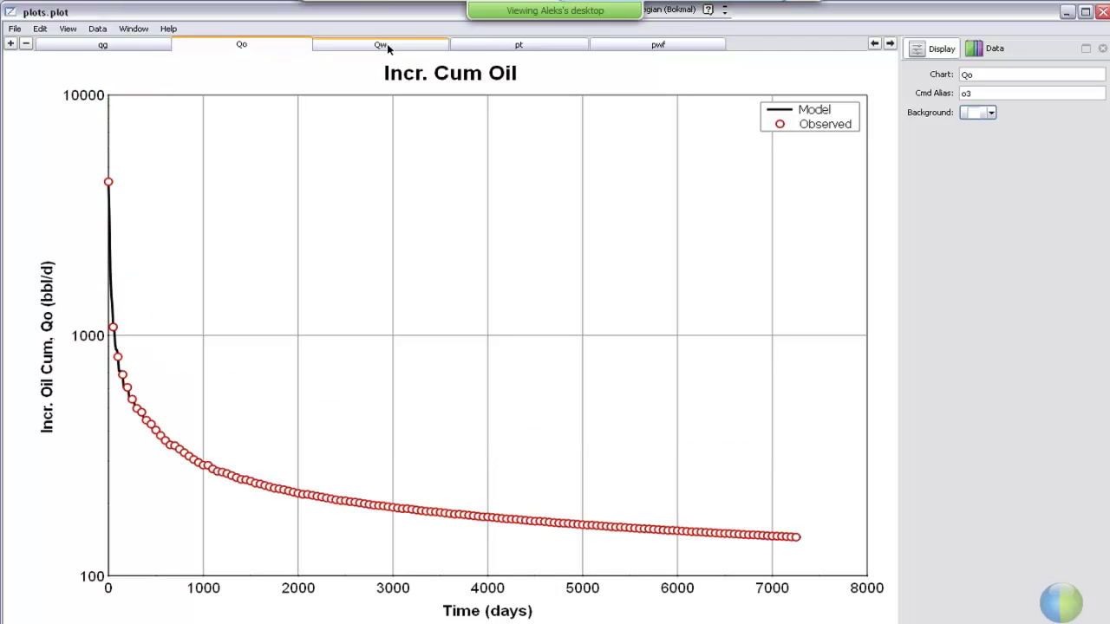
left_click(386, 47)
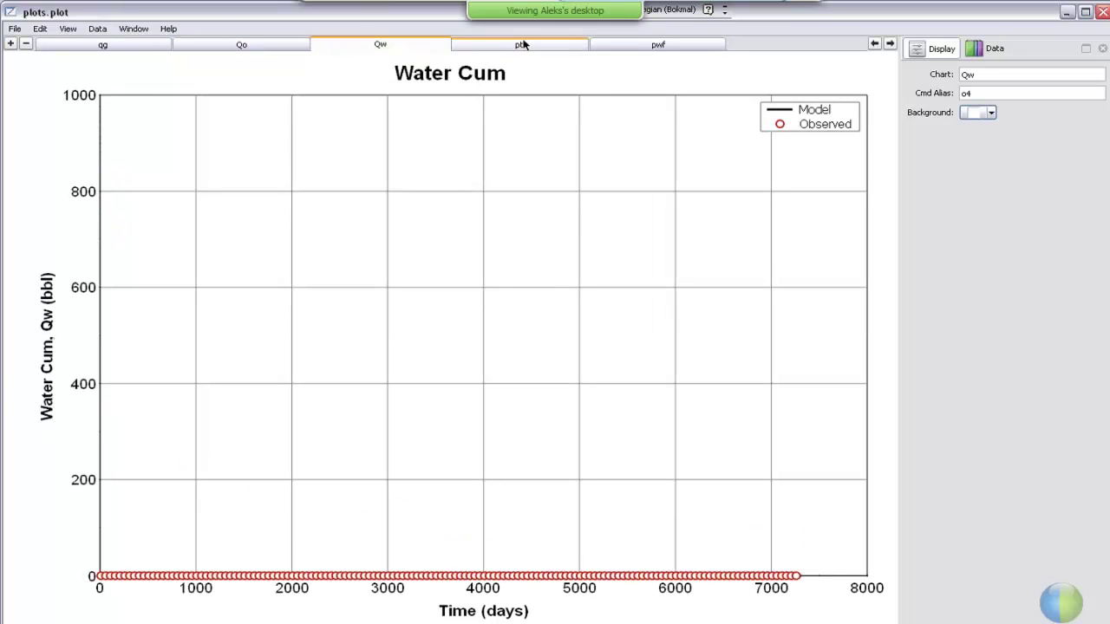
left_click(524, 44)
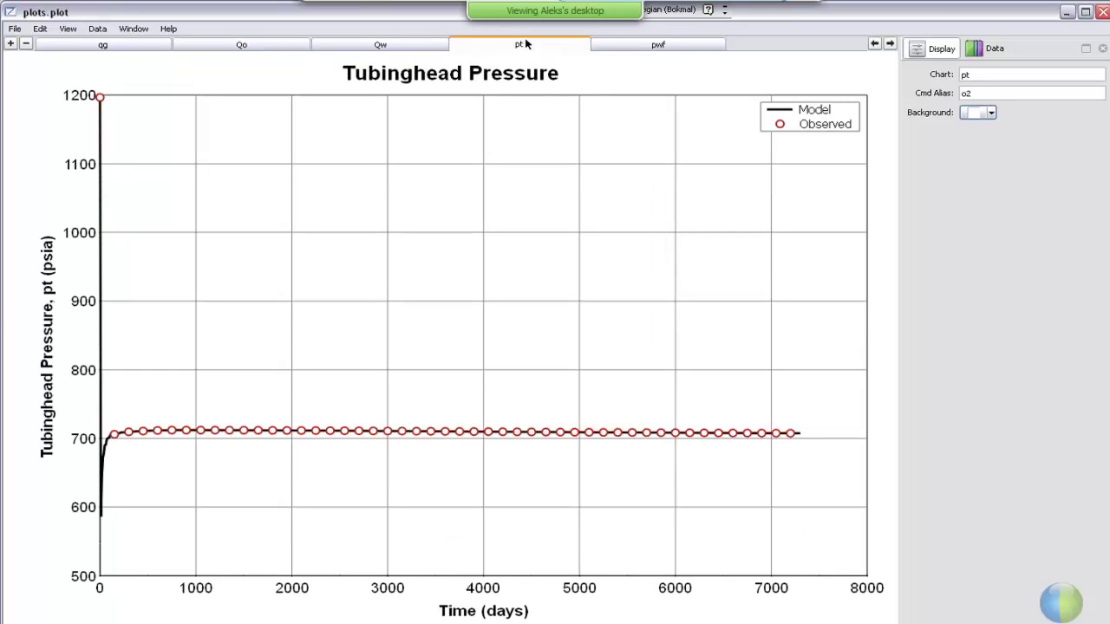
left_click(1098, 14)
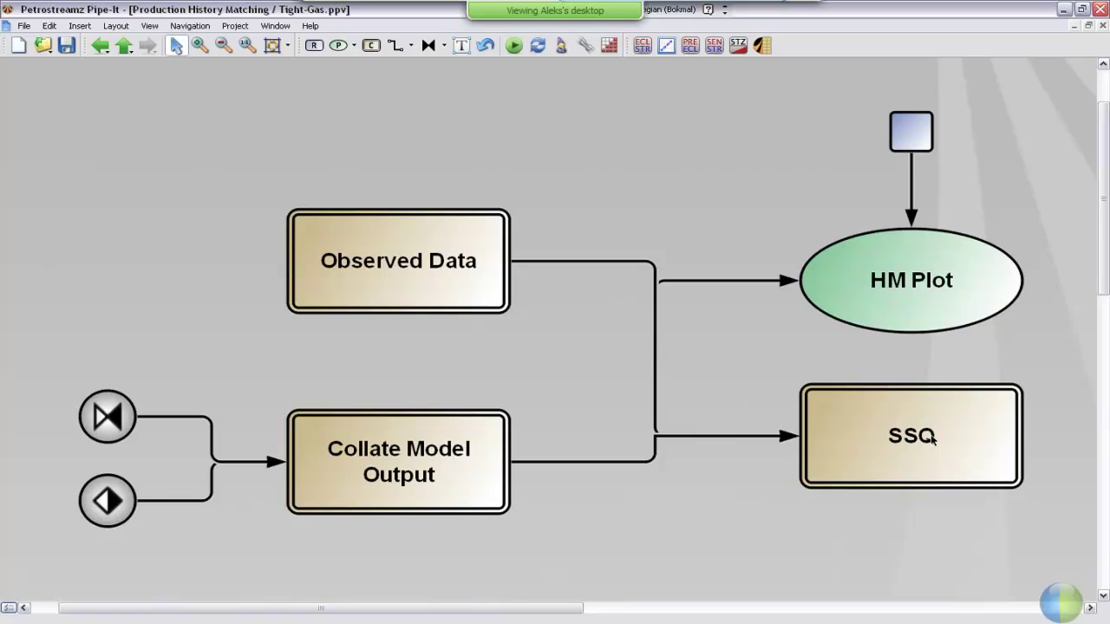
left_click(931, 439)
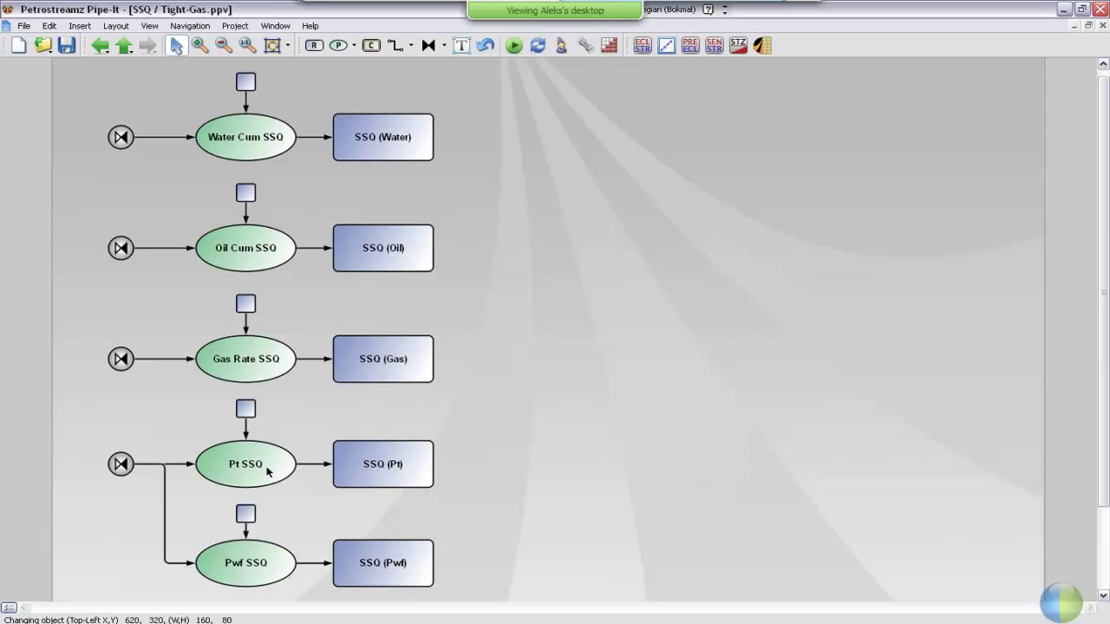
left_click(408, 132)
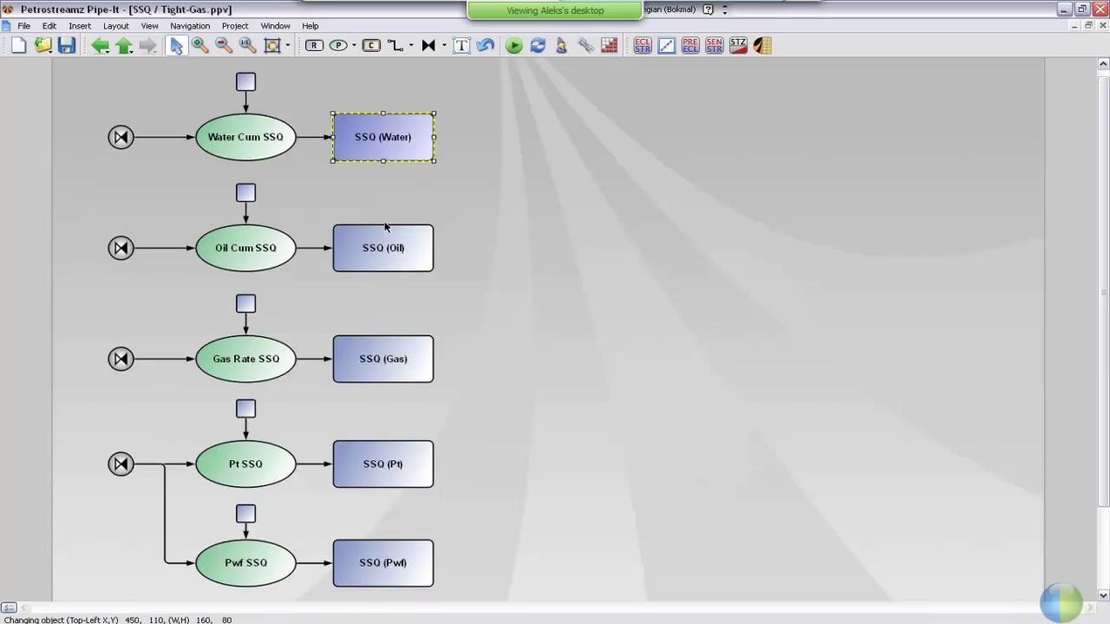
left_click(493, 284)
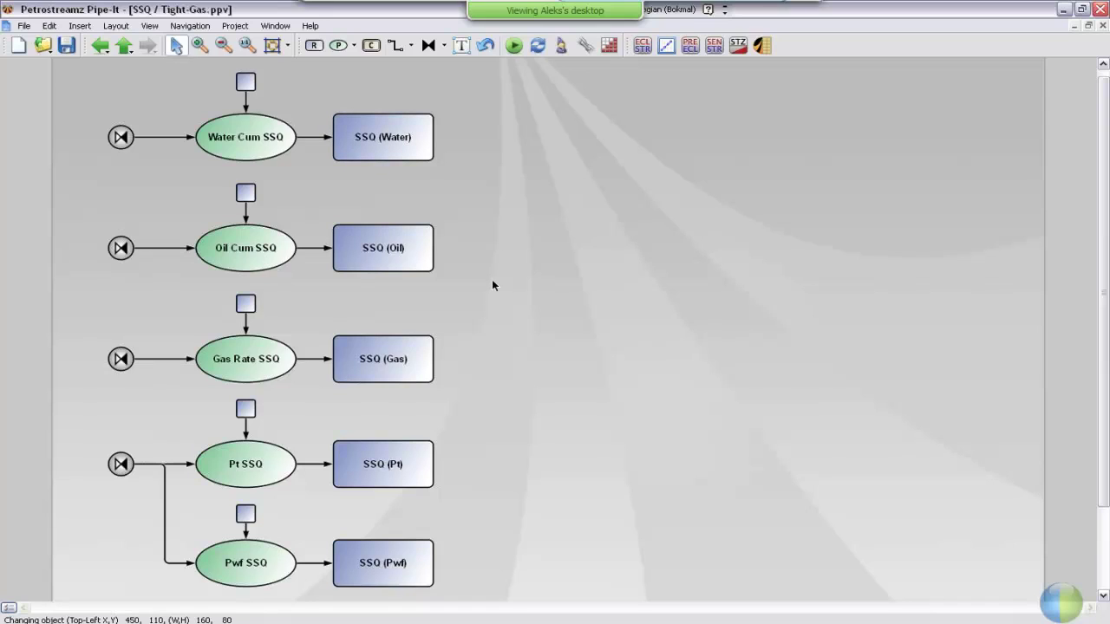
left_click(121, 46)
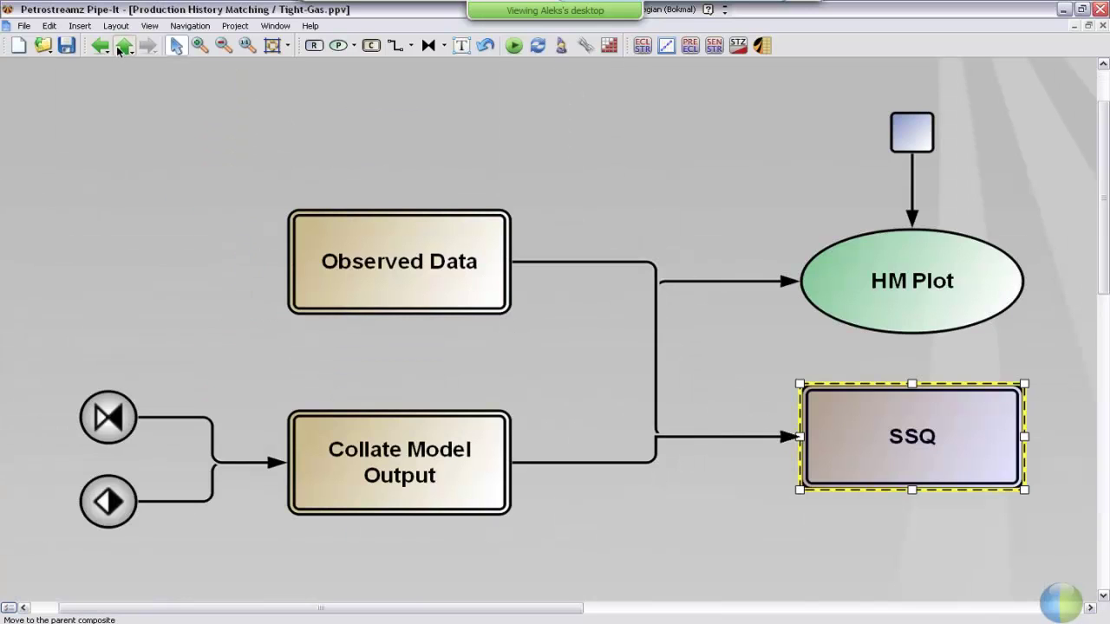
- Return to Top-View and open the hm-opt-cartesian_simple.ppo optimization setup
left_click(121, 46)
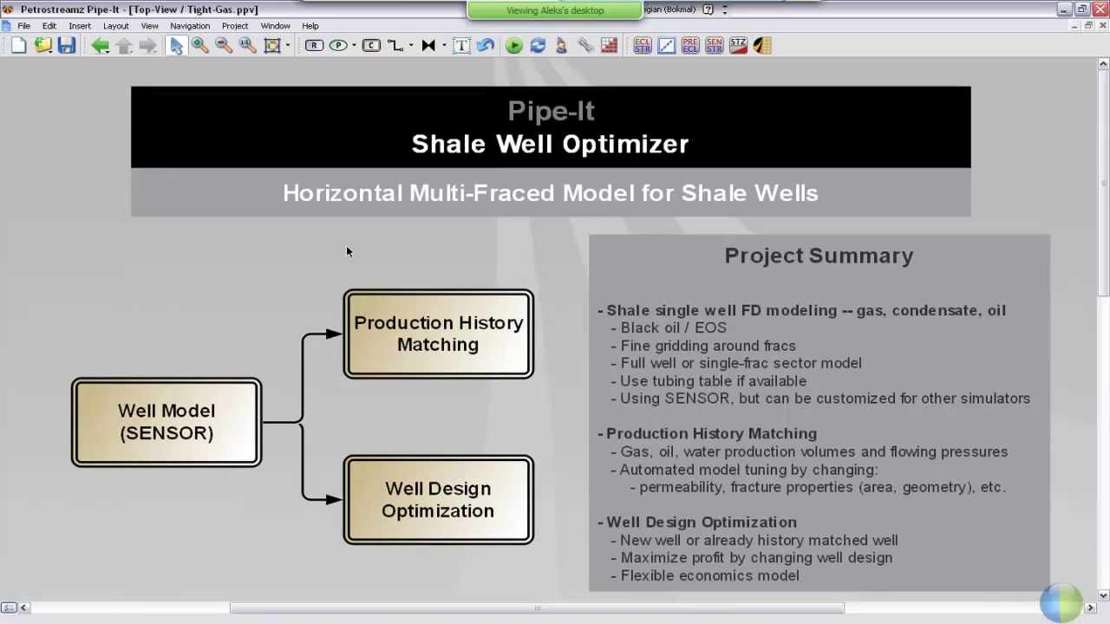
left_click(561, 45)
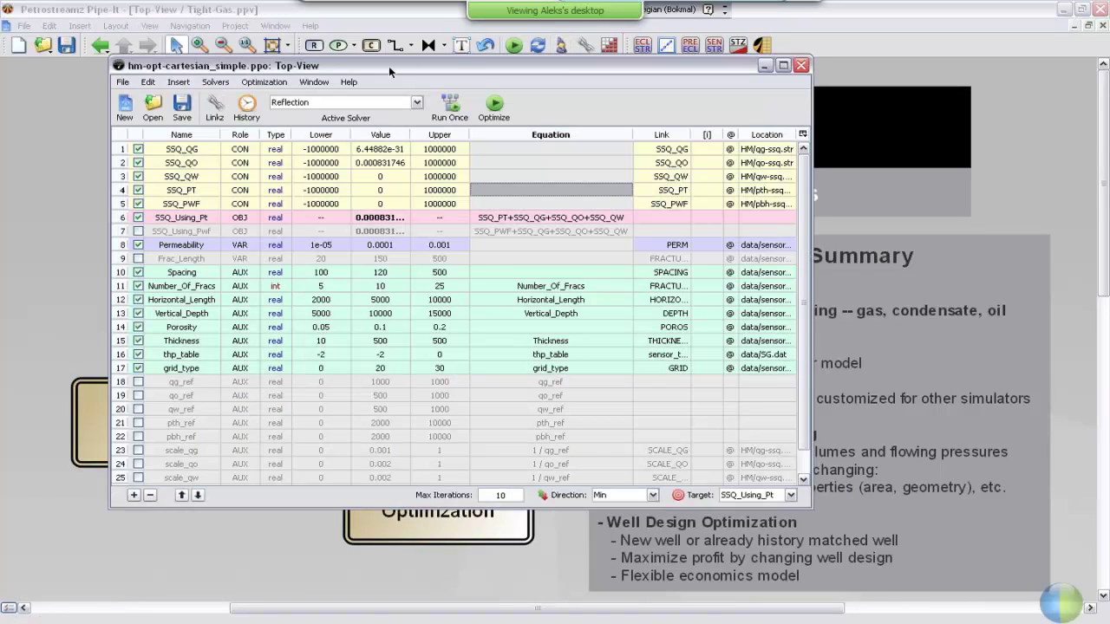
left_click_drag(424, 59, 504, 117)
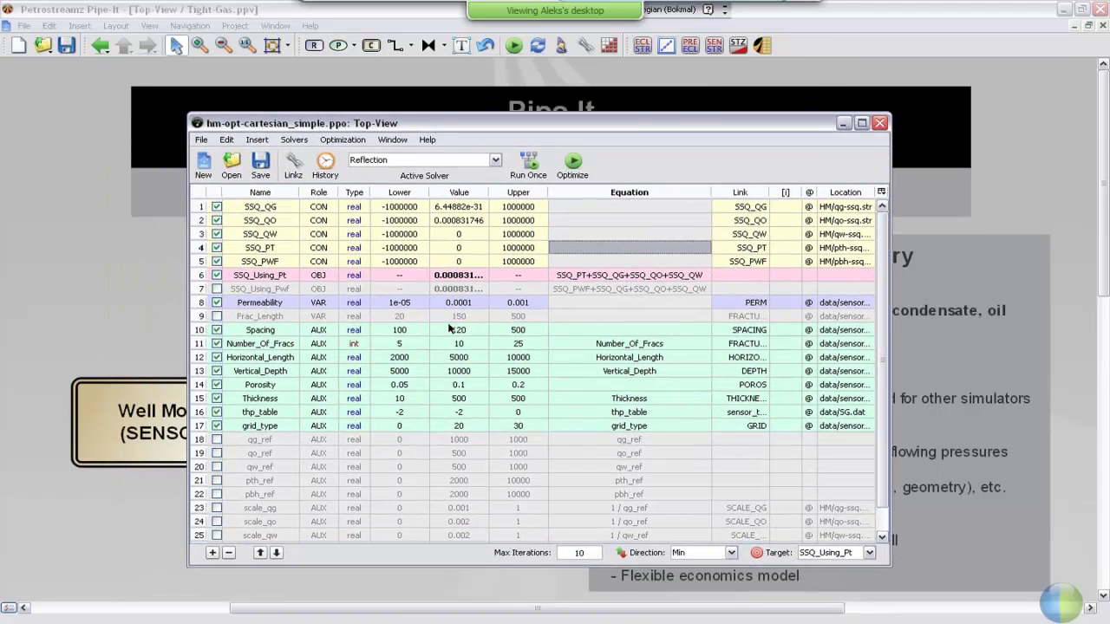
- Review Porosity 0.1 (AUX), Permeability 0.0001 (VAR, lower bound 1e-05), SSQ_Using_Pt, and keep direction Min
left_click(456, 382)
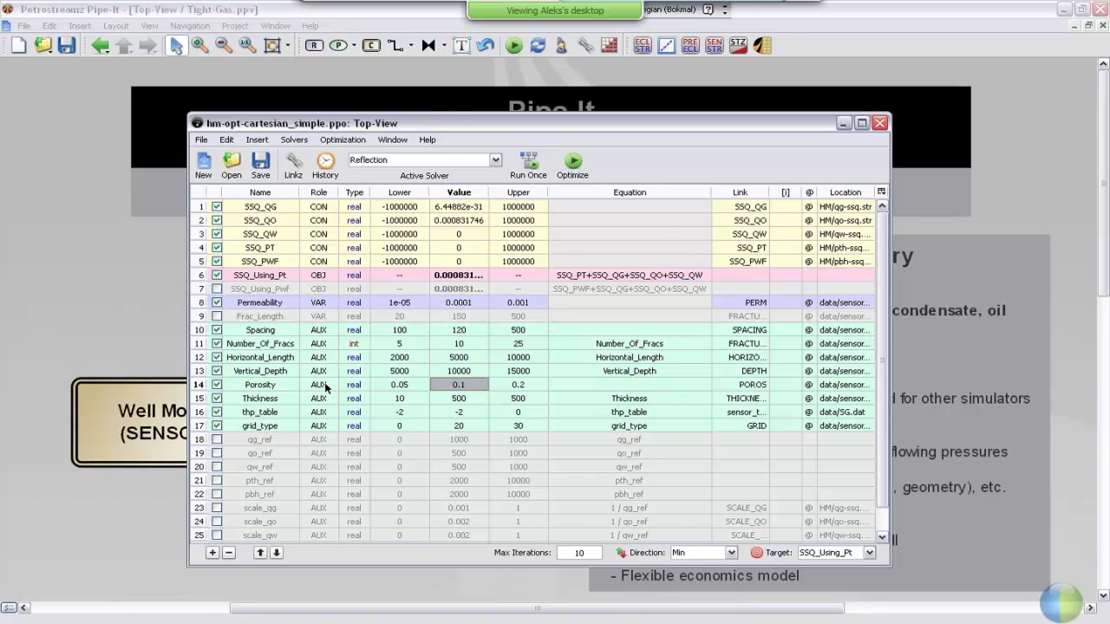
left_click(326, 388)
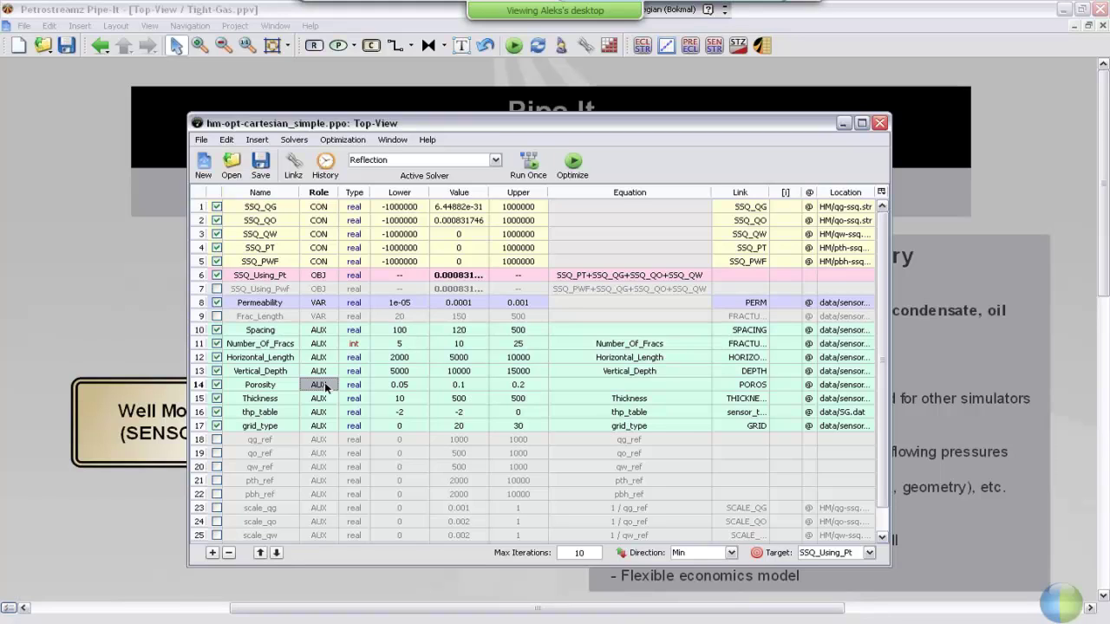
left_click(454, 305)
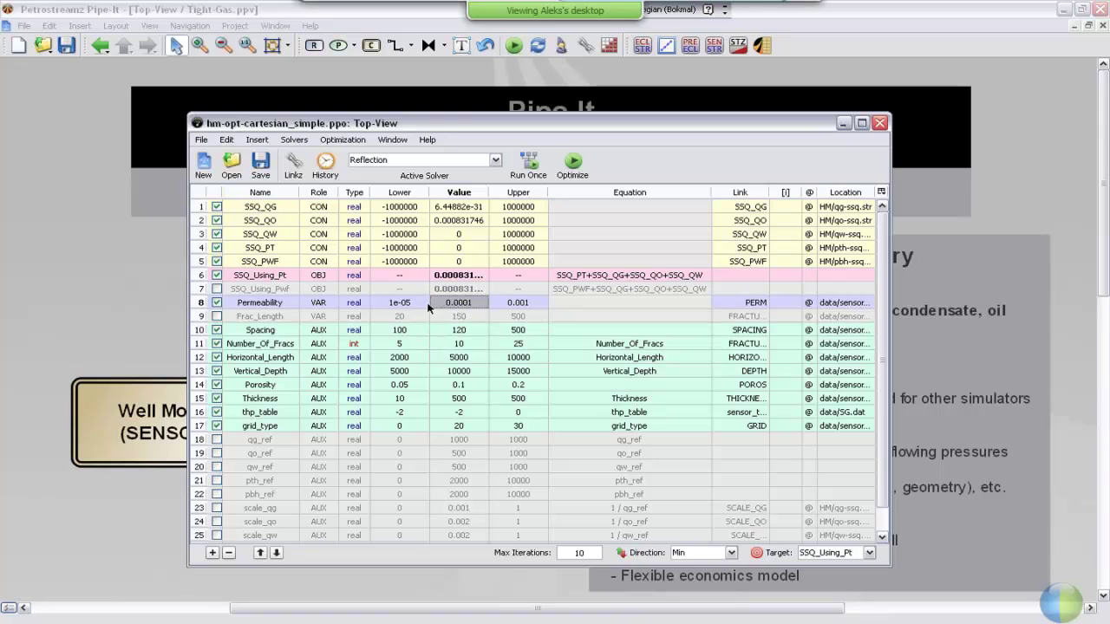
left_click(325, 299)
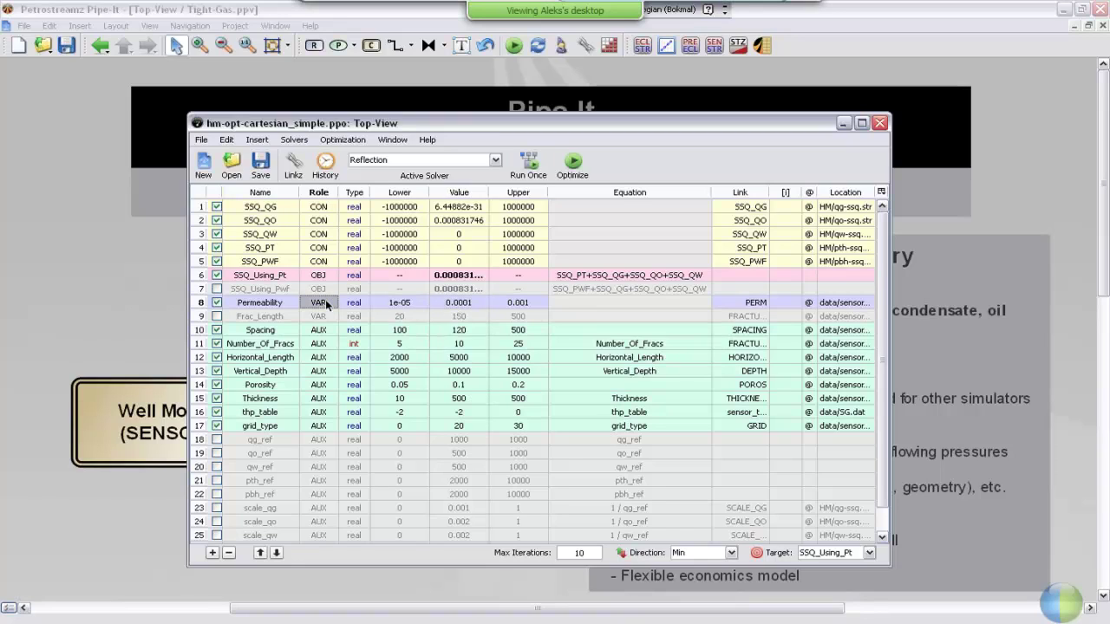
left_click(446, 306)
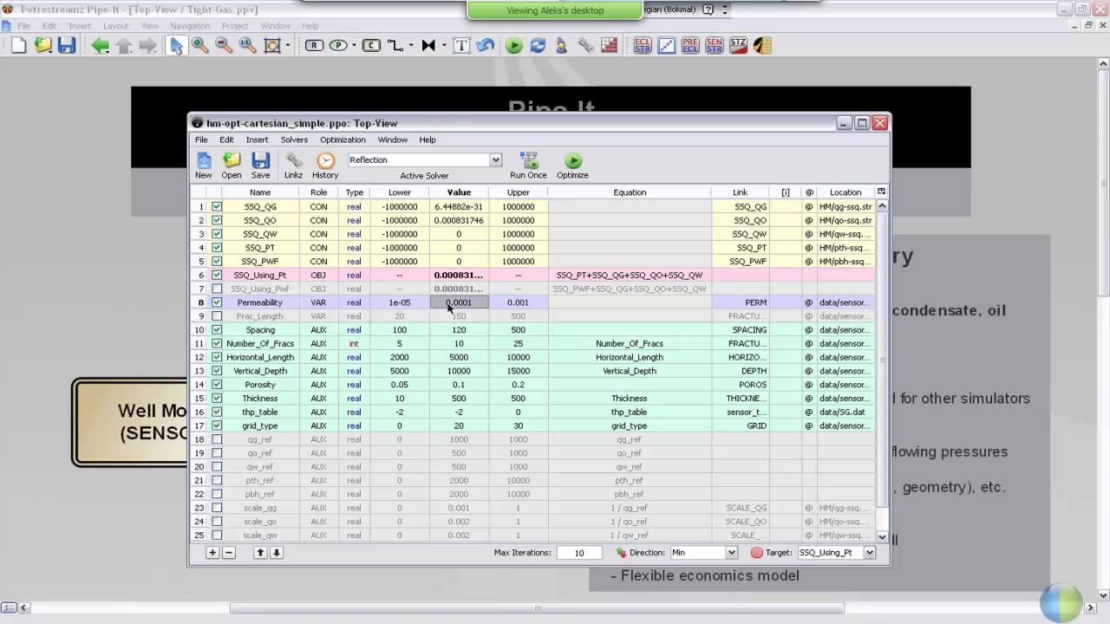
left_click(394, 306)
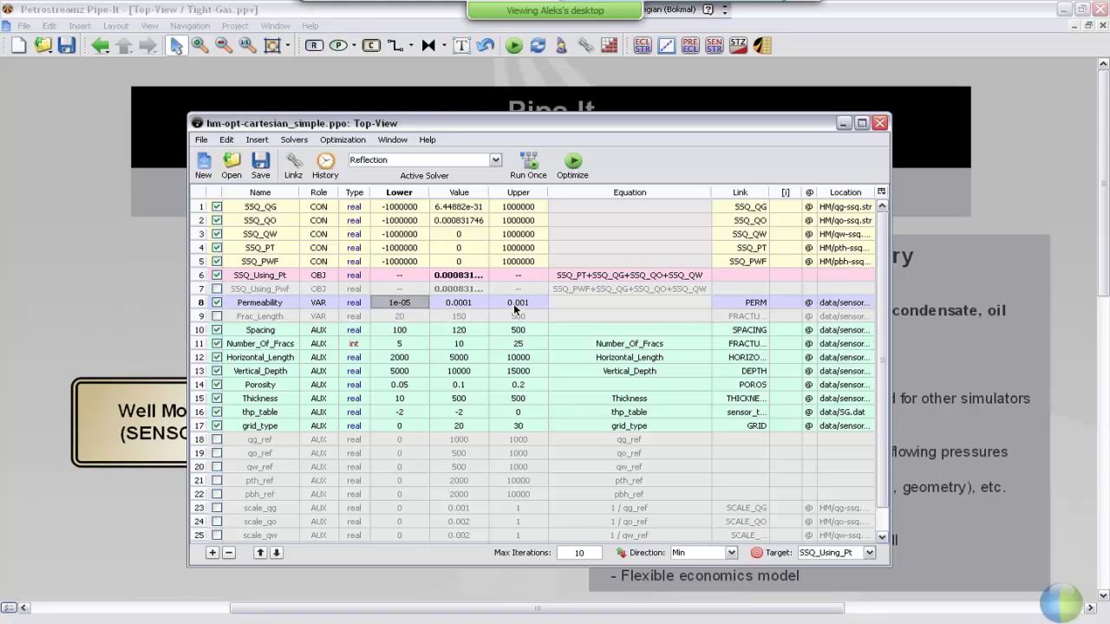
left_click(453, 275)
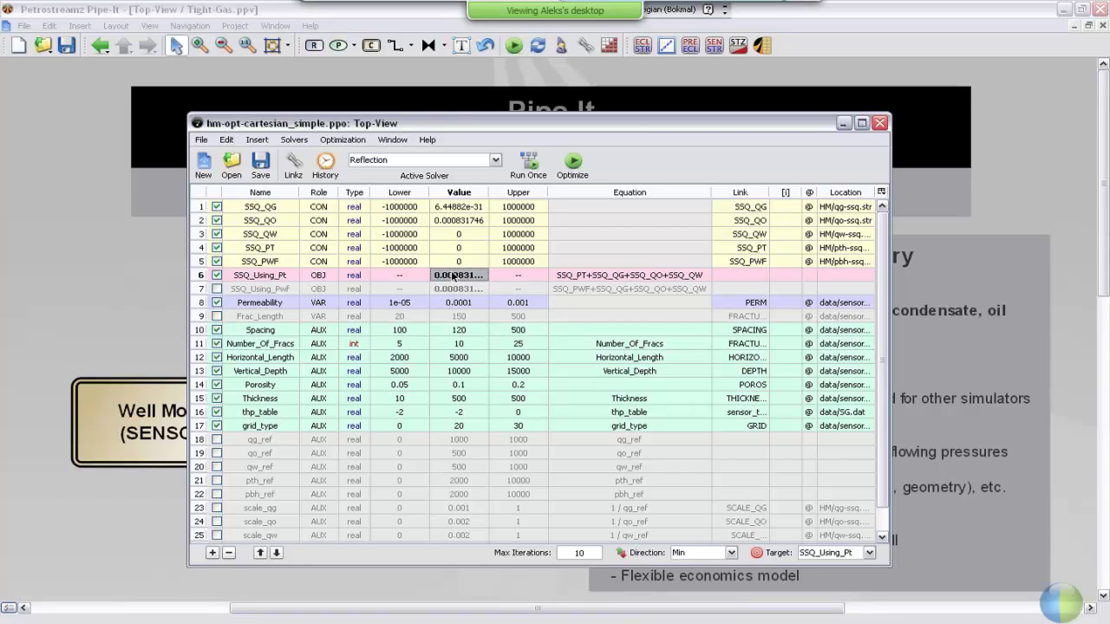
left_click(707, 552)
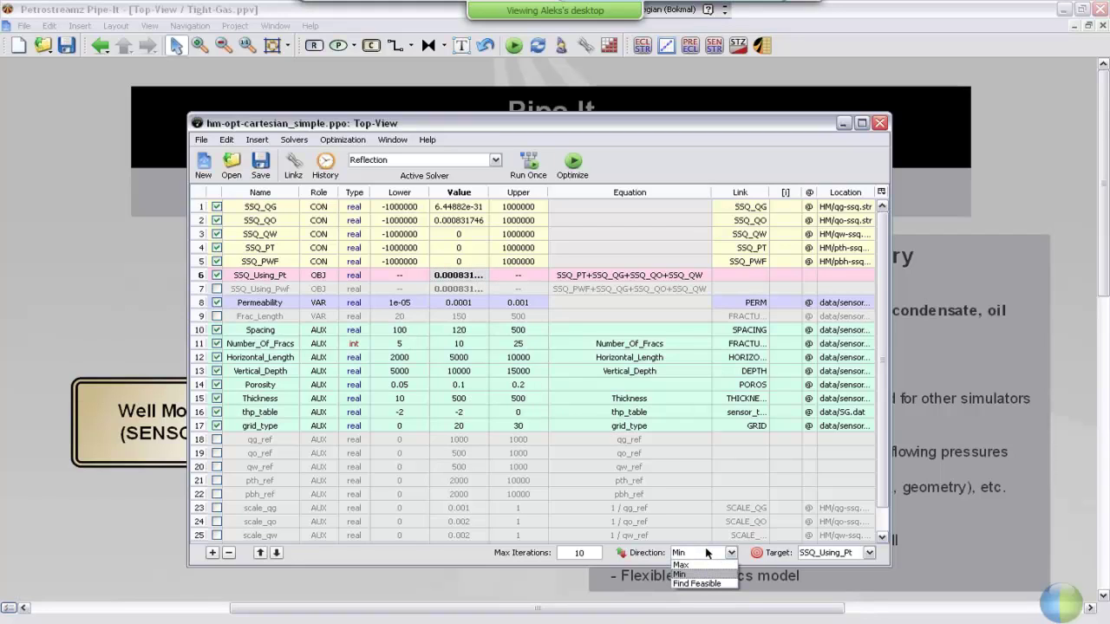
left_click(704, 553)
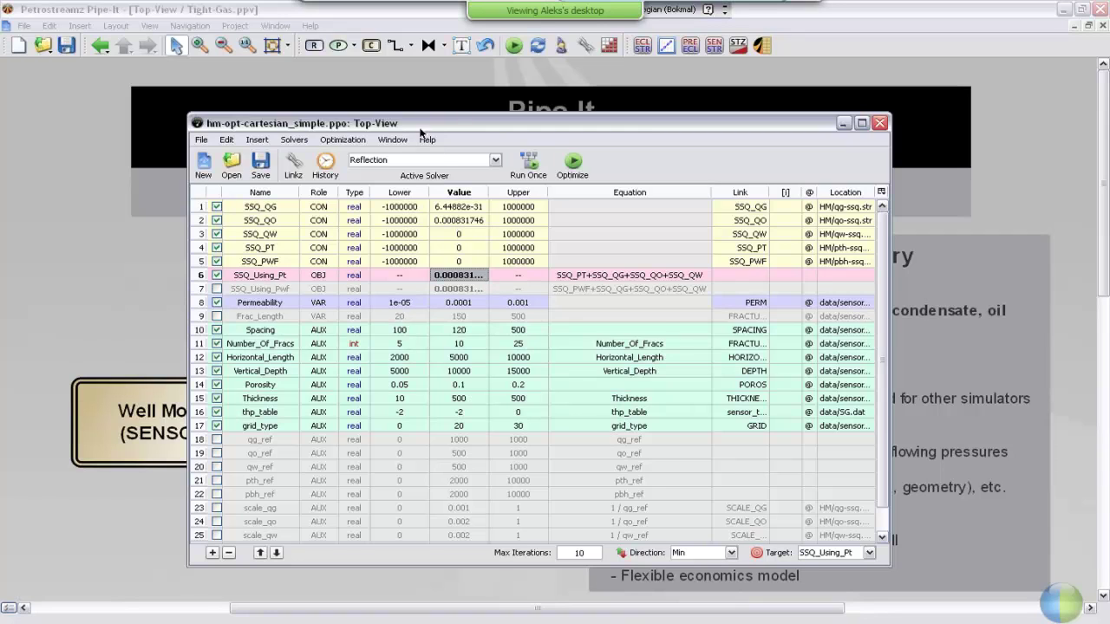
left_click_drag(444, 122, 434, 102)
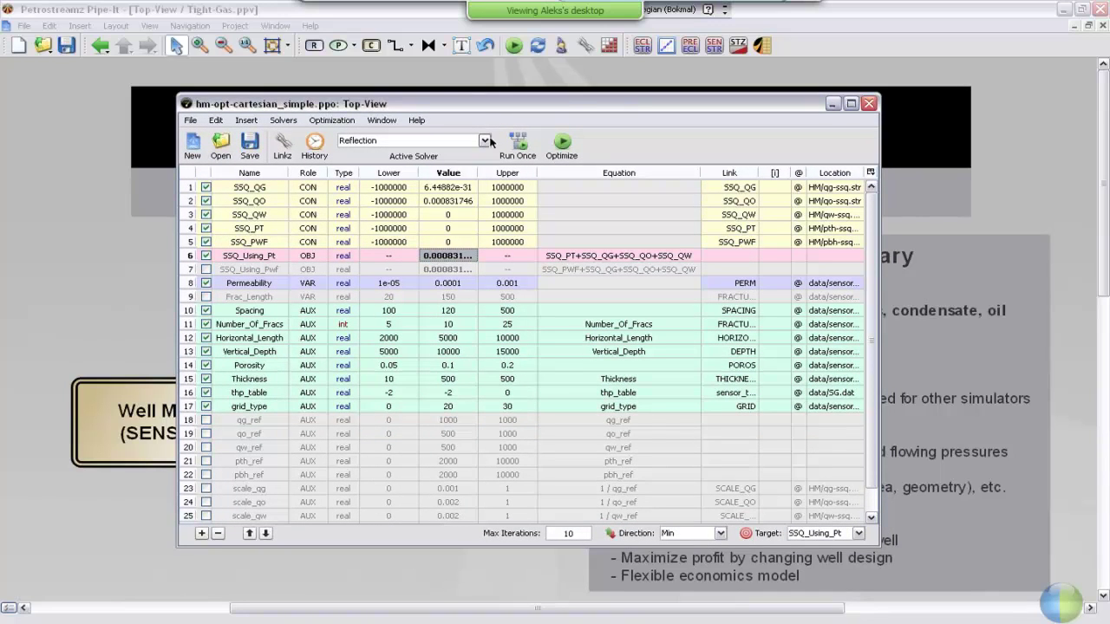
left_click(484, 142)
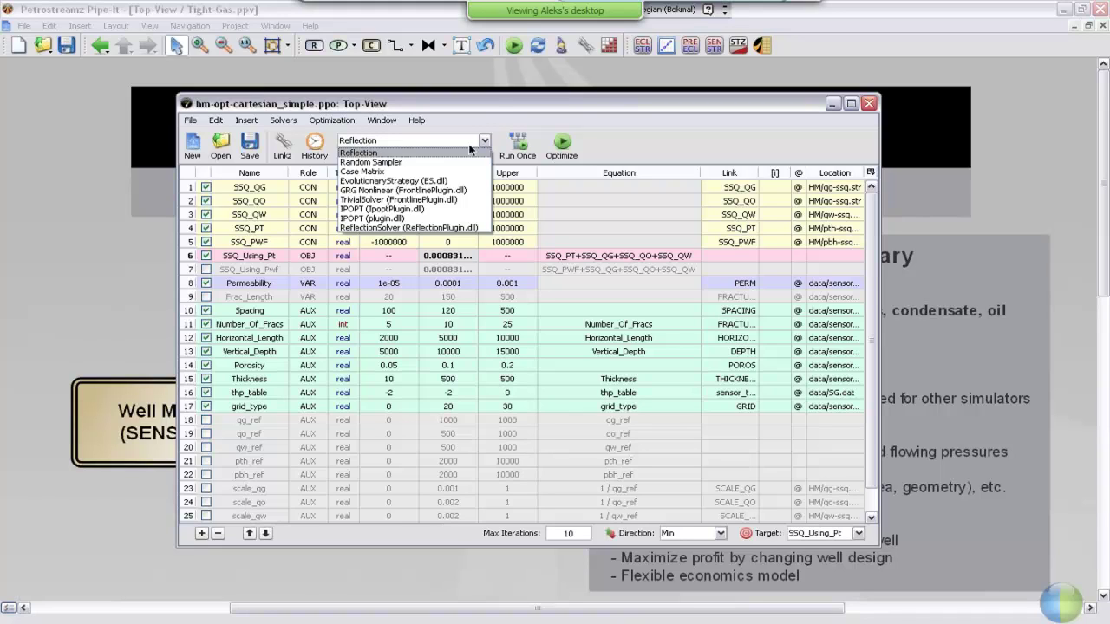
left_click(491, 105)
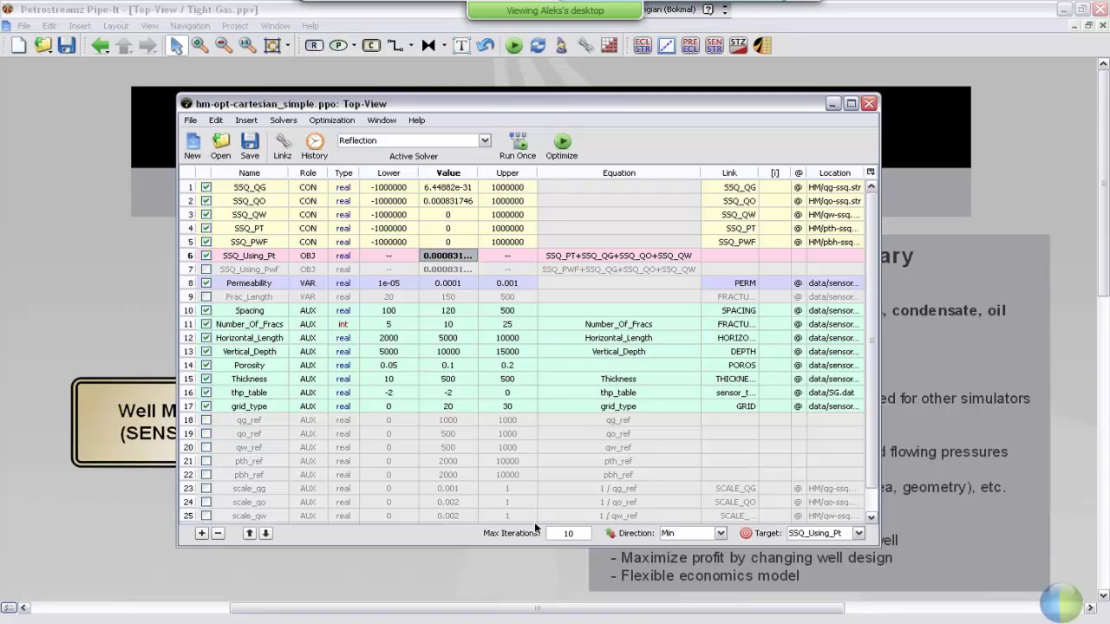
left_click(563, 533)
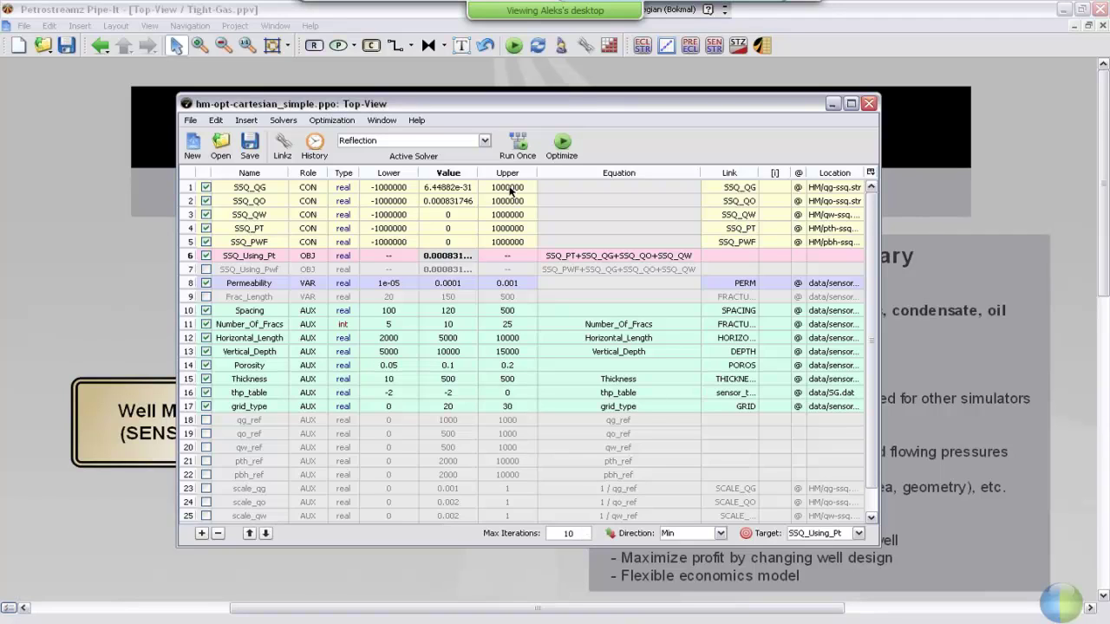
- Run the model once from the optimization window
left_click_drag(519, 104, 429, 181)
left_click_drag(388, 103, 388, 84)
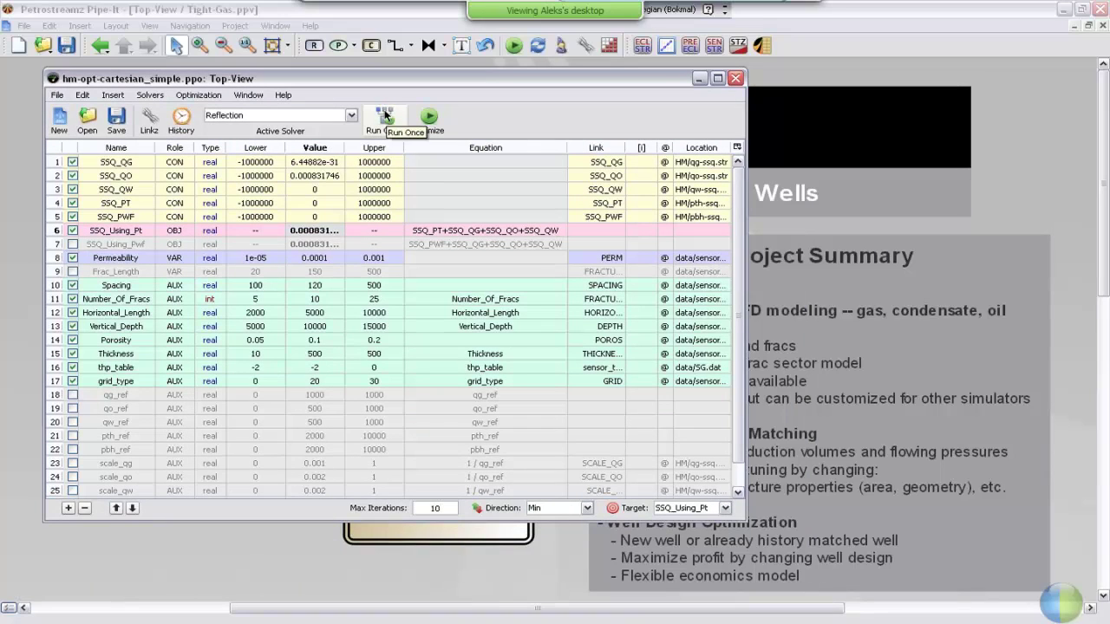
left_click(386, 114)
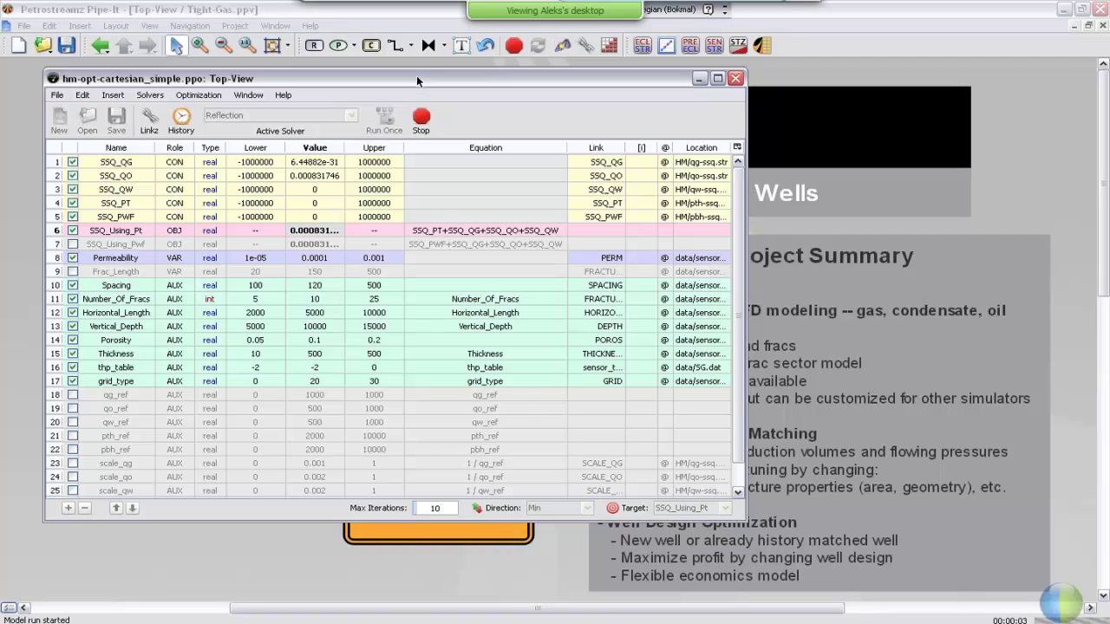
- Open the run history and bring up the Gas Rate chart in plots.plot
left_click_drag(422, 92, 438, 131)
left_click_drag(612, 179, 854, 105)
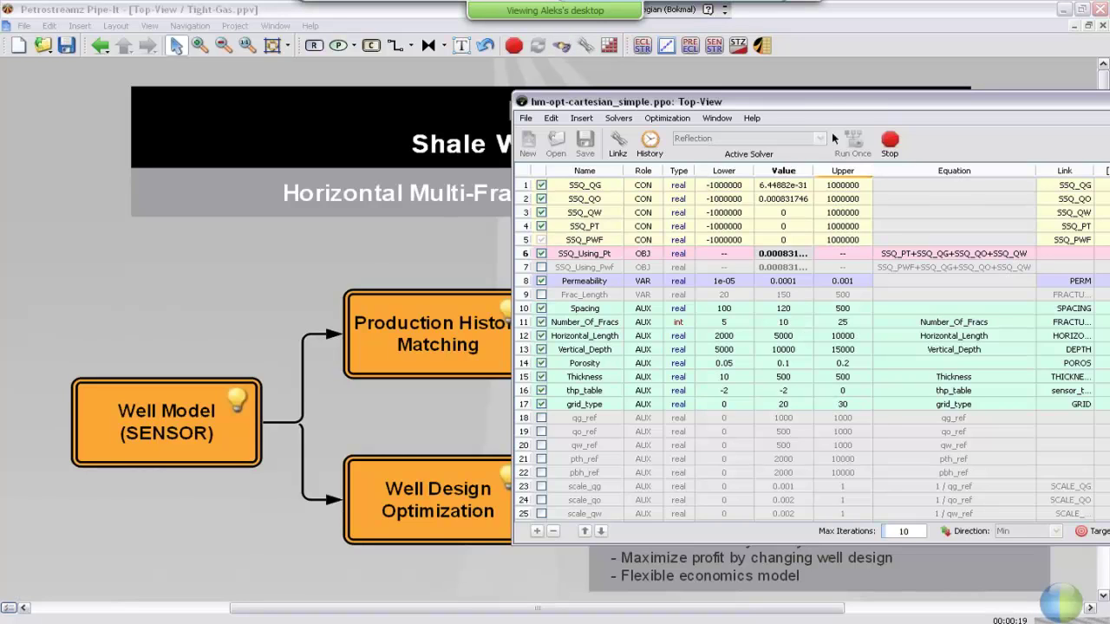
left_click_drag(830, 110, 815, 176)
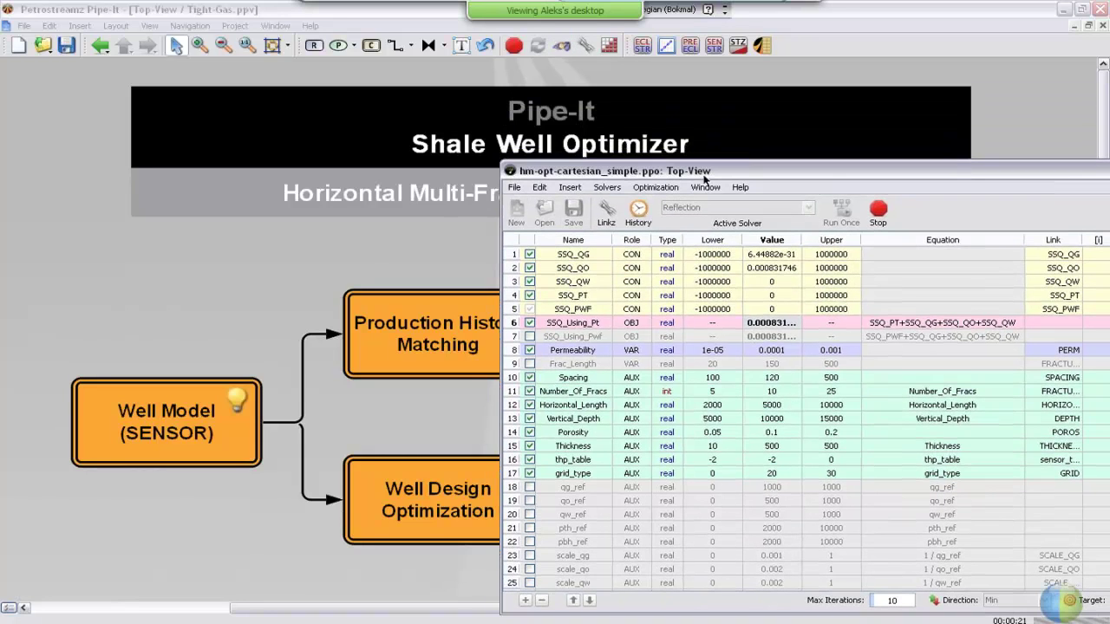
left_click(645, 214)
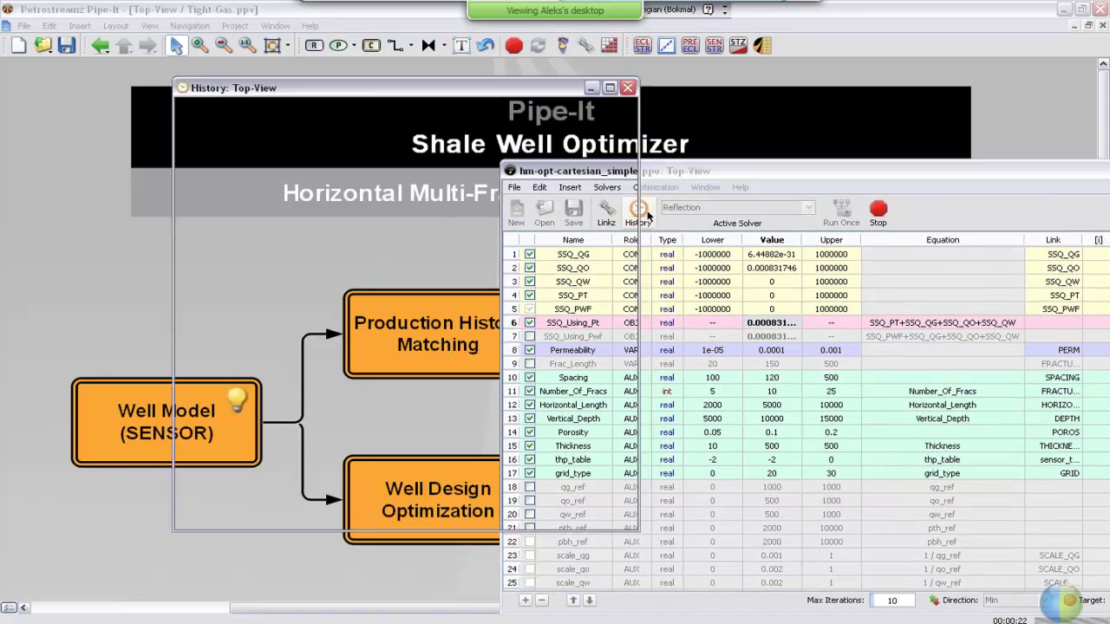
left_click_drag(439, 114, 394, 119)
left_click_drag(144, 555, 483, 610)
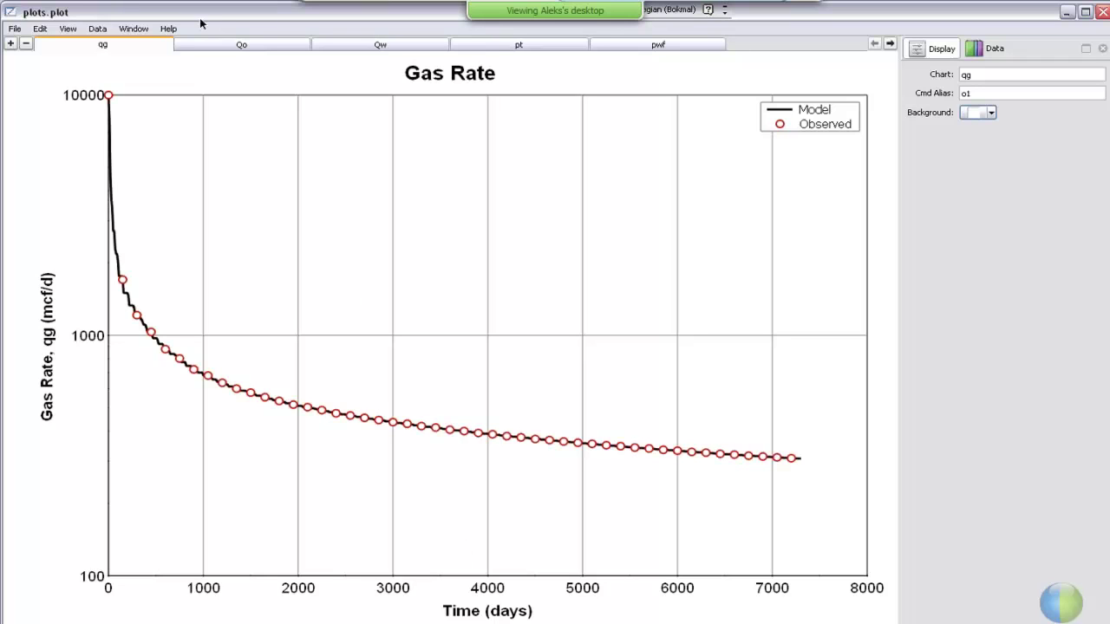
- View the Incr. Cum Oil and Water Cum charts, then close plots.plot
left_click(233, 46)
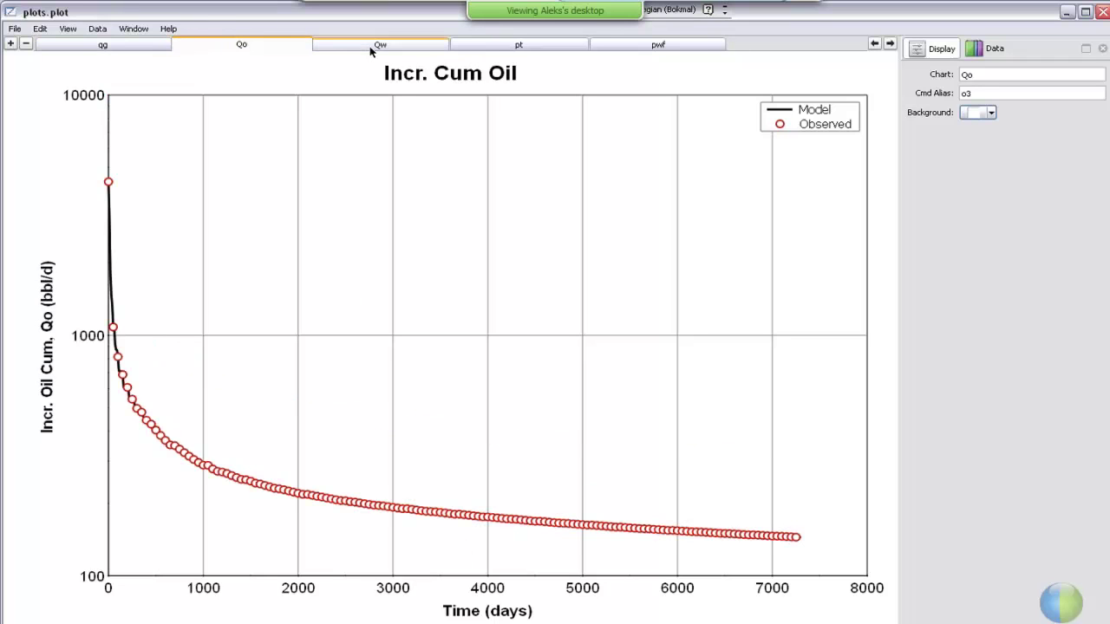
left_click(370, 49)
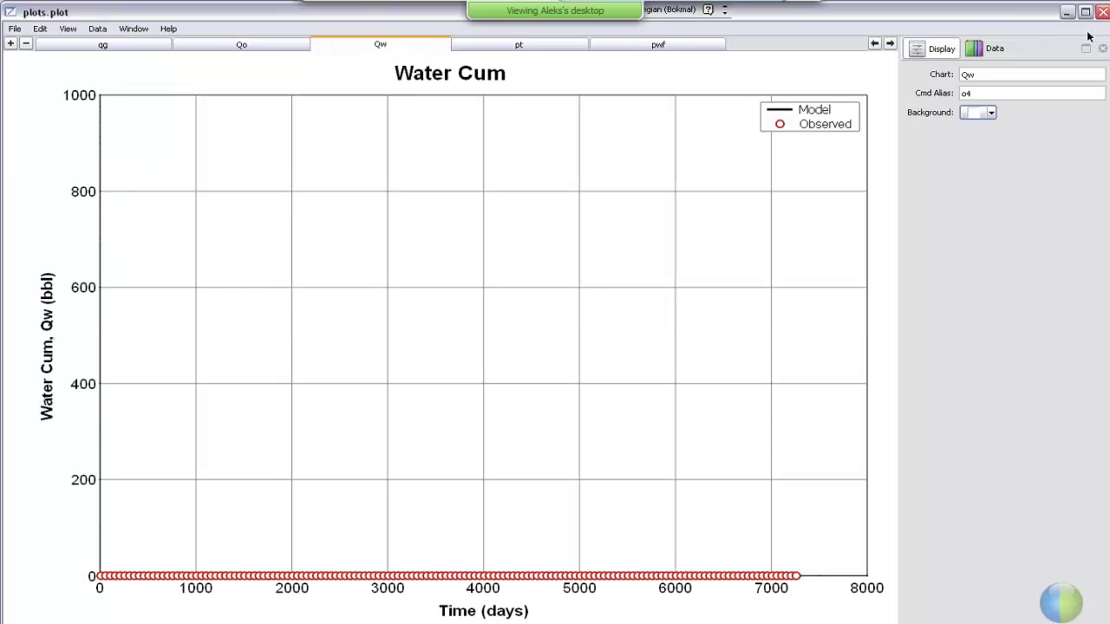
key("alt+F4")
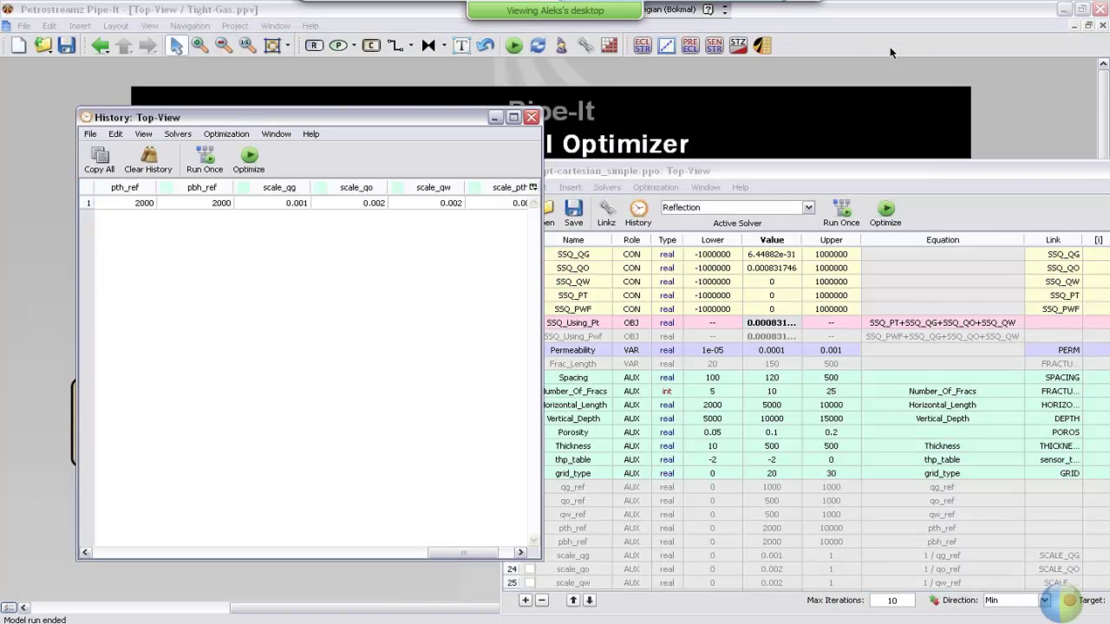
left_click(890, 53)
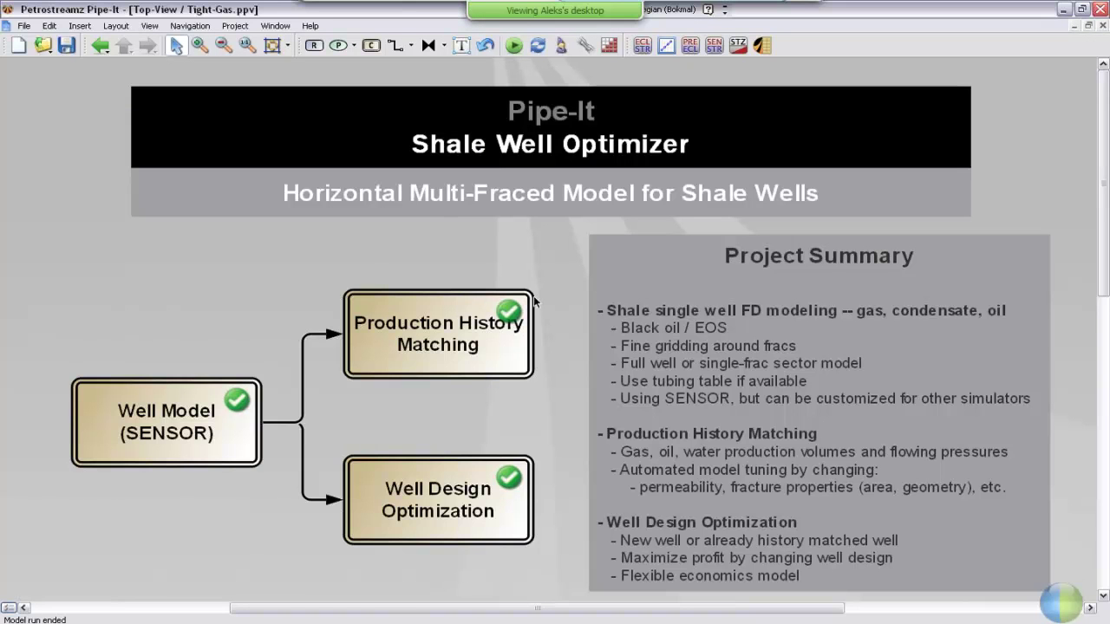
- Disable the HM Plot step in Production History Matching and return to Top-View
left_click(446, 324)
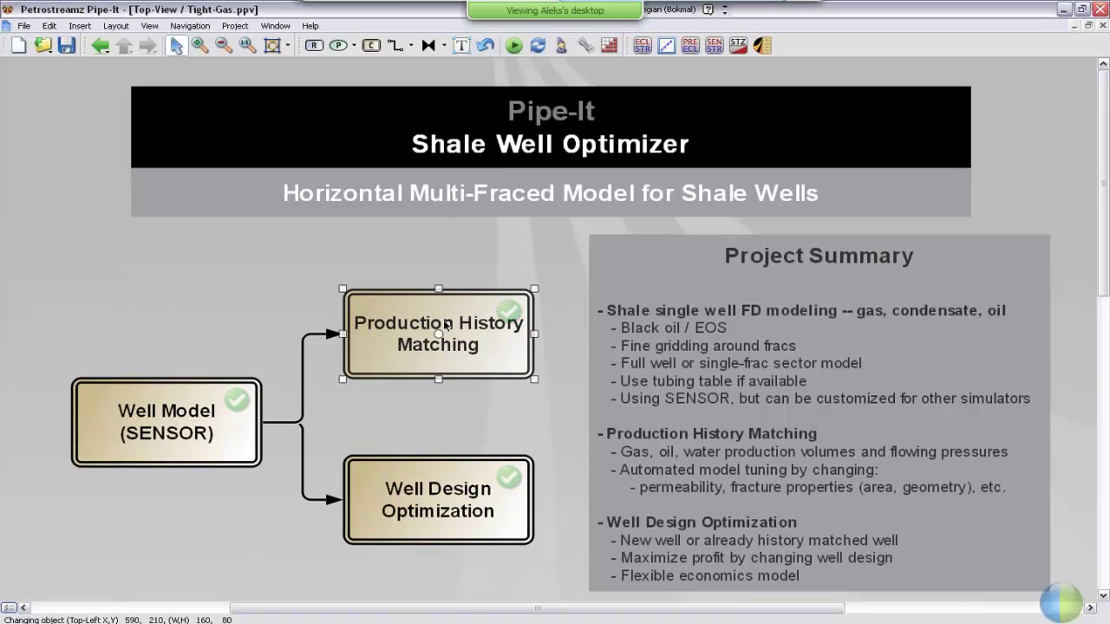
double_click(446, 324)
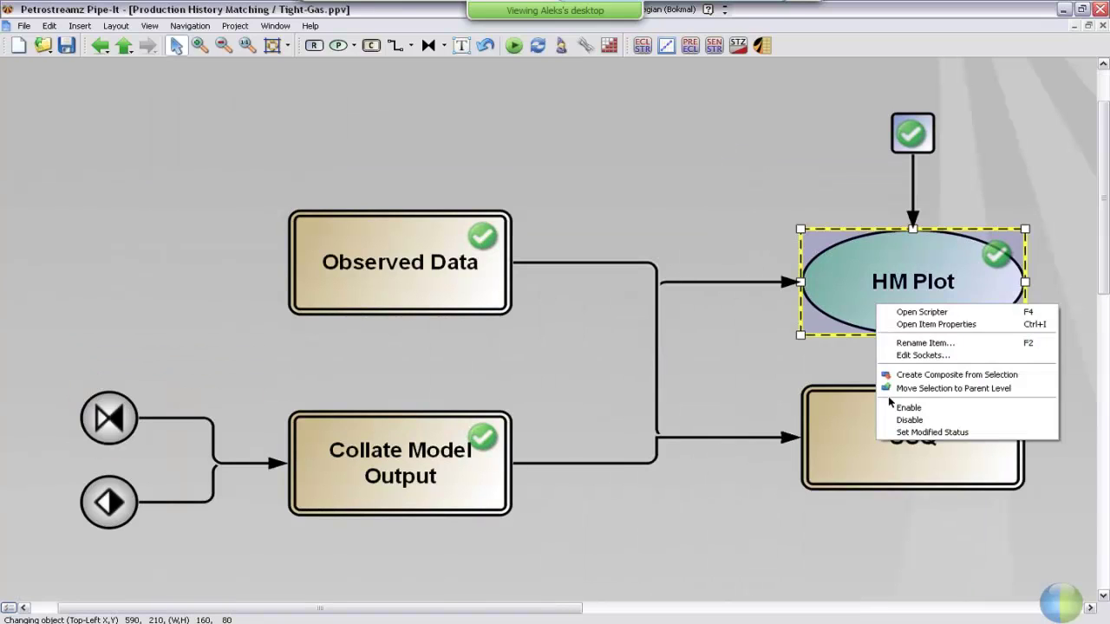
left_click(895, 421)
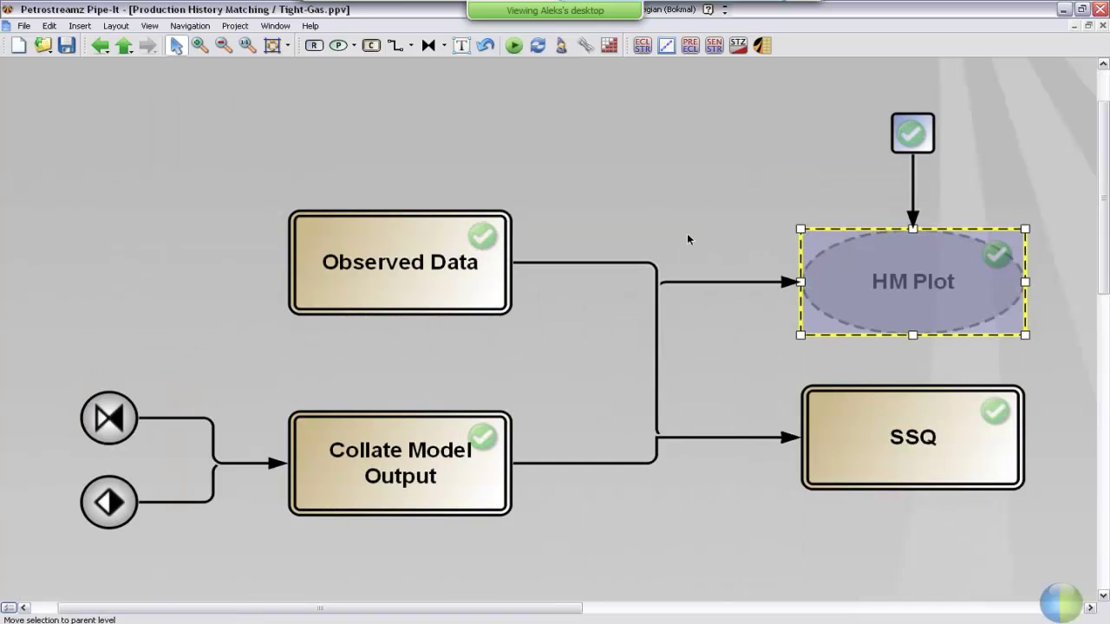
left_click(687, 239)
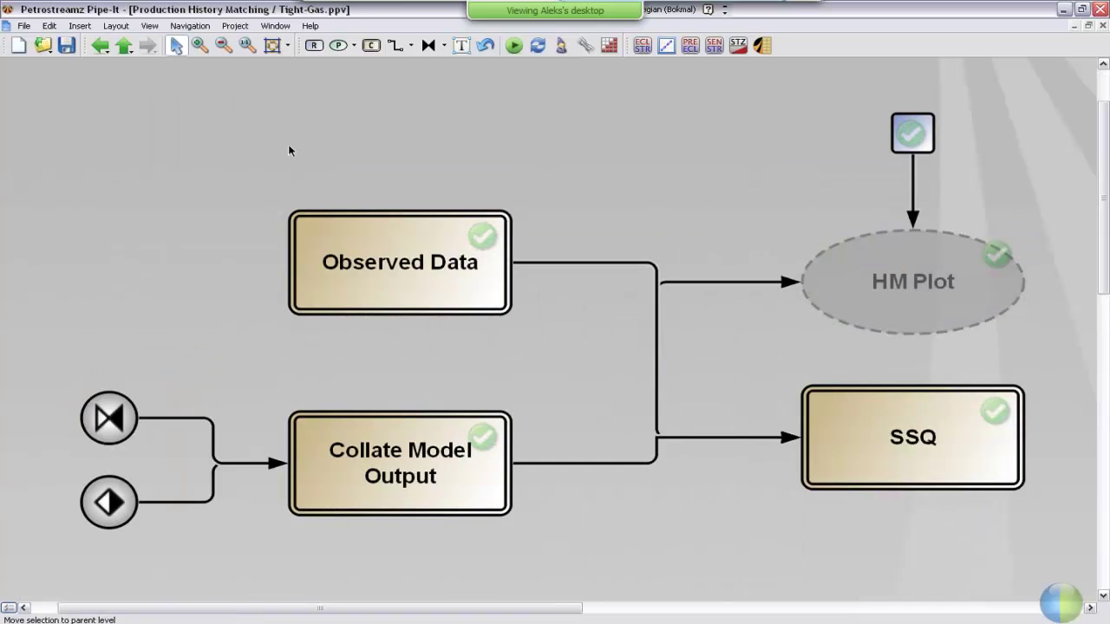
left_click(128, 49)
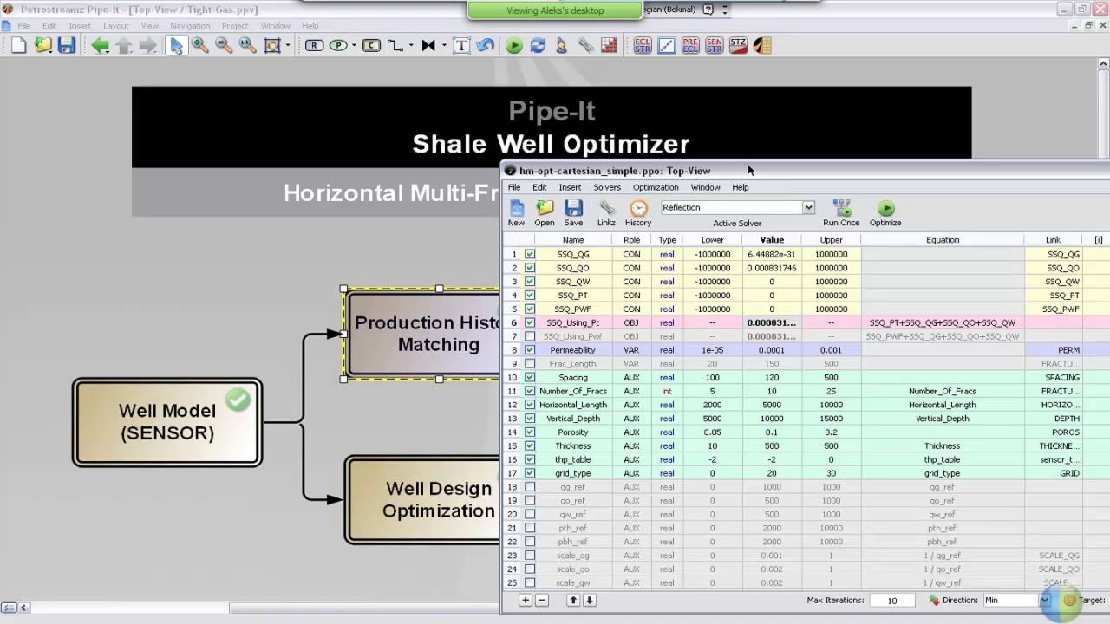
- Change Permeability's starting value from 0.0001 to 0.0002 in the optimizer table
left_click_drag(747, 163, 375, 120)
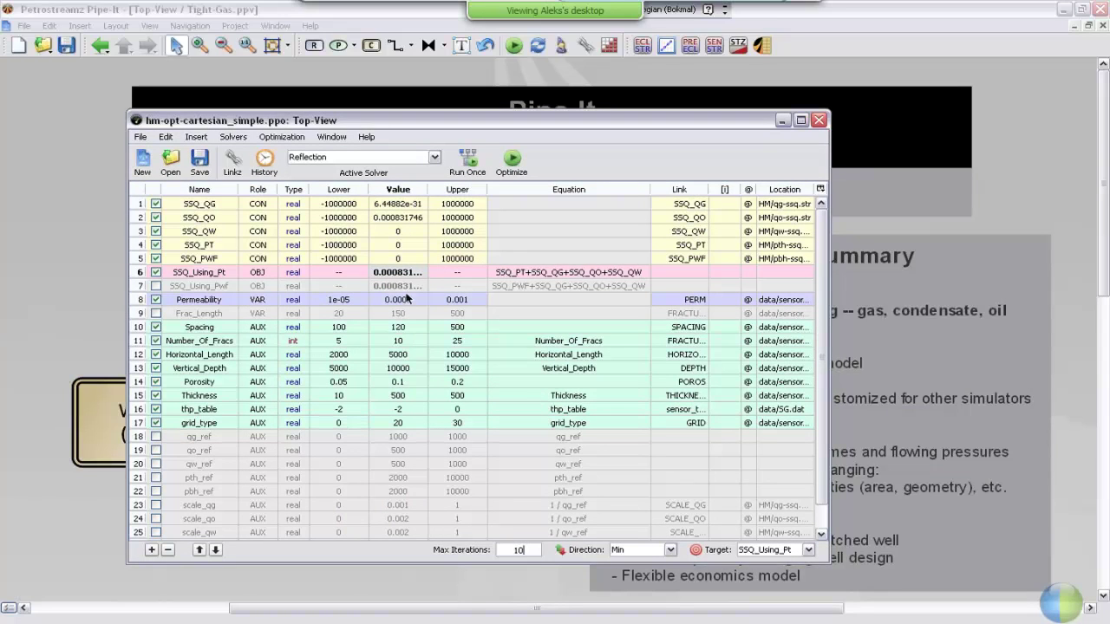
left_click(407, 299)
left_click(414, 297)
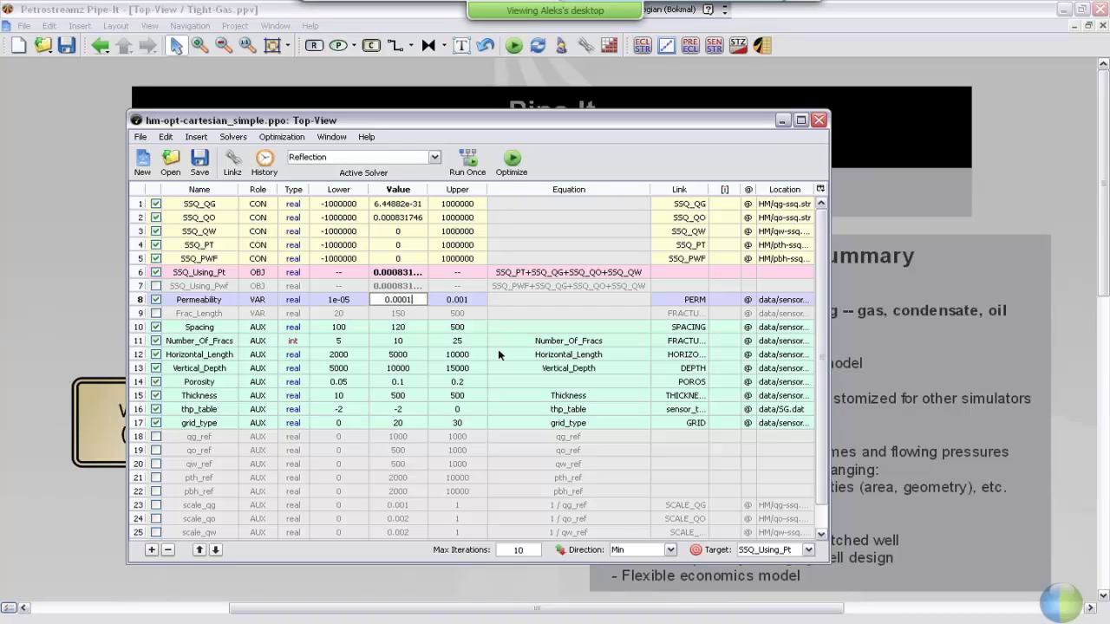
key("BackSpace")
key("BackSpace")
key("BackSpace")
key("BackSpace")
key("BackSpace")
key("BackSpace")
type("0.0002")
key("Return")
left_click(414, 326)
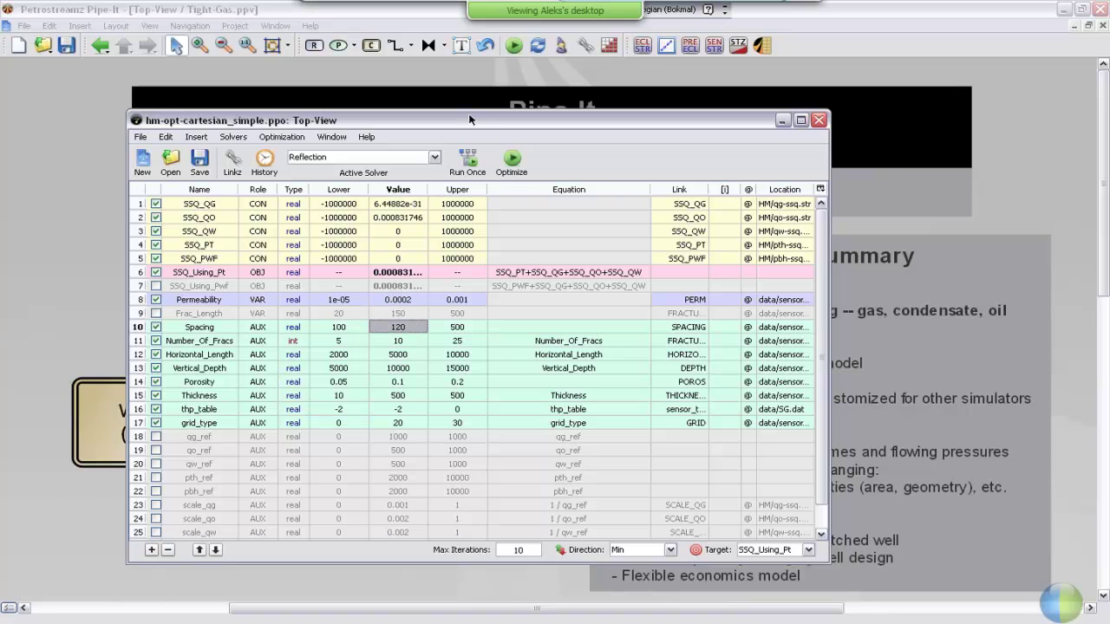
left_click_drag(469, 119, 460, 186)
- Start the Reflection optimization run and move the optimizer window aside
left_click(505, 213)
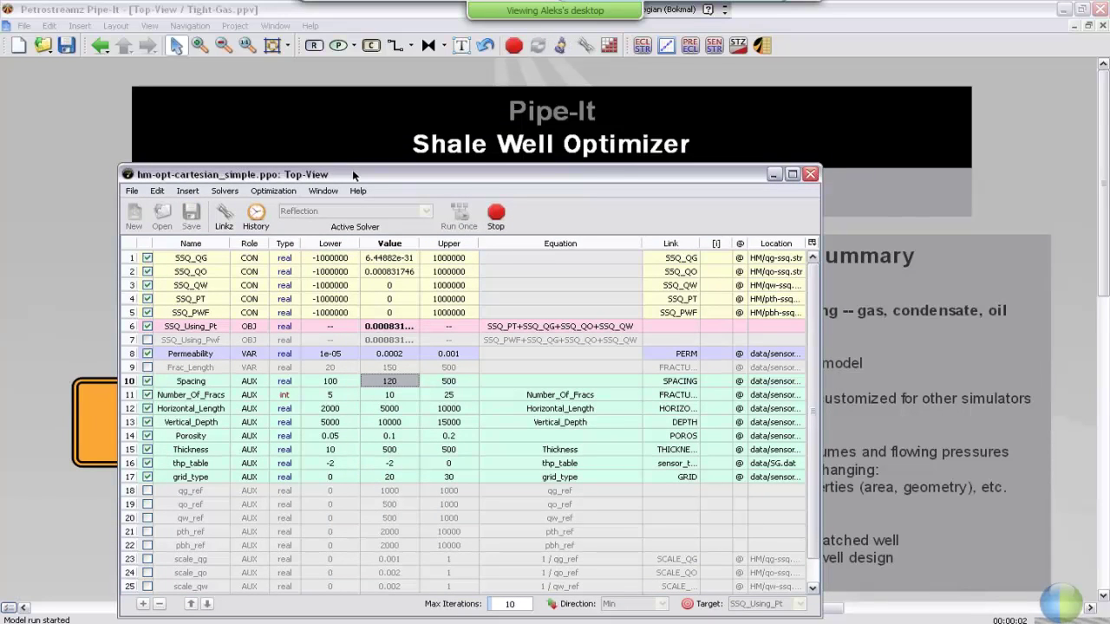
left_click_drag(620, 165, 894, 156)
left_click_drag(709, 136, 728, 128)
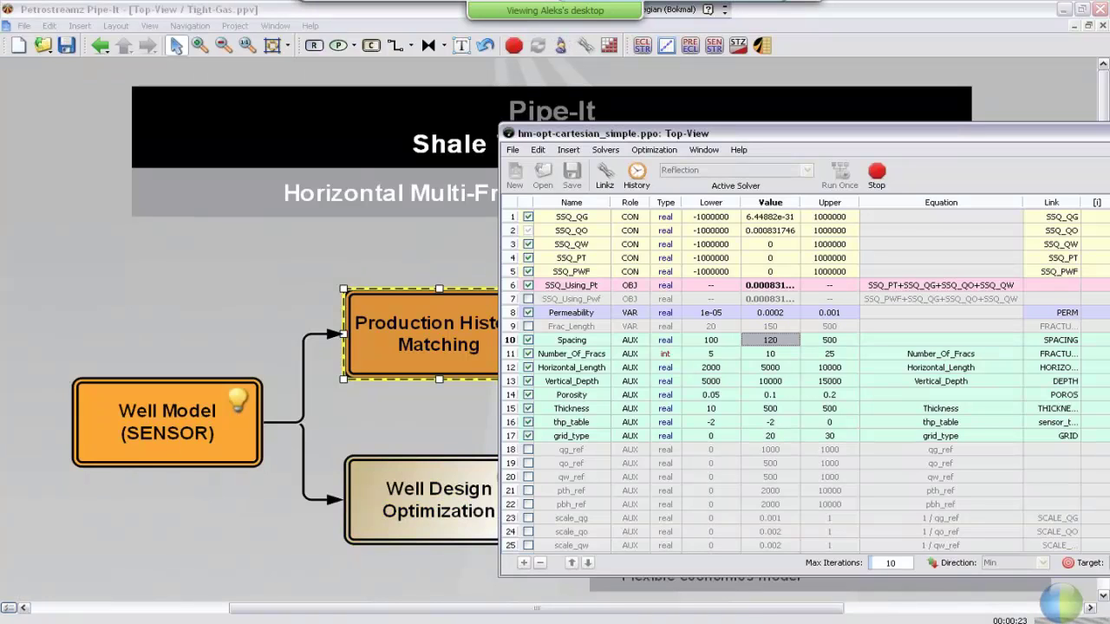
- Open the run history and move it right to watch iterations log SSQ_Using_Pt
left_click(637, 175)
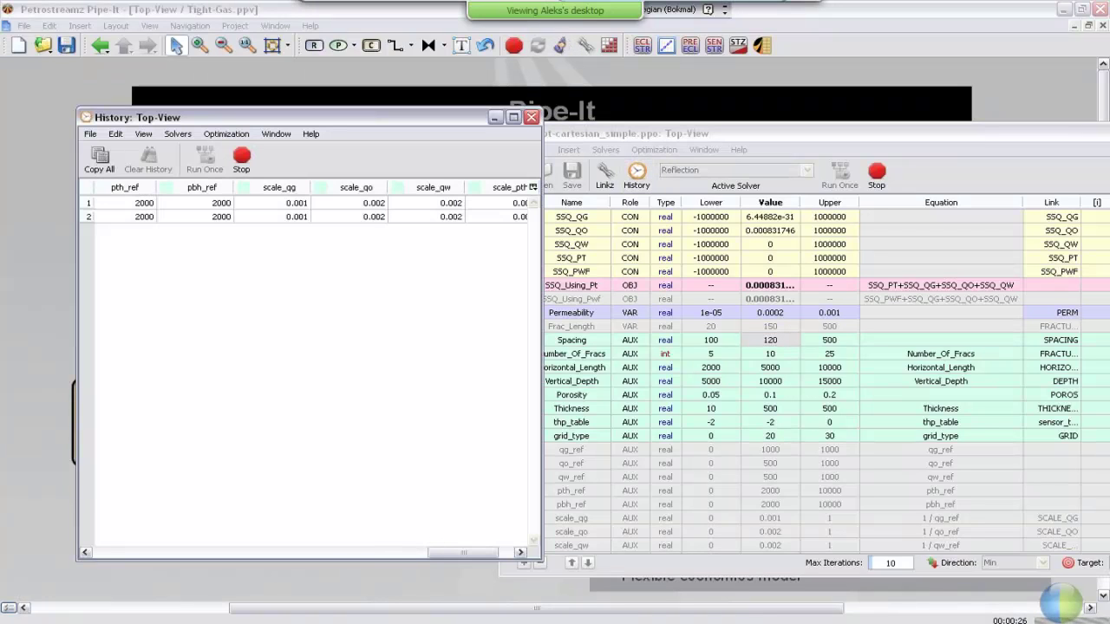
left_click_drag(173, 117, 521, 122)
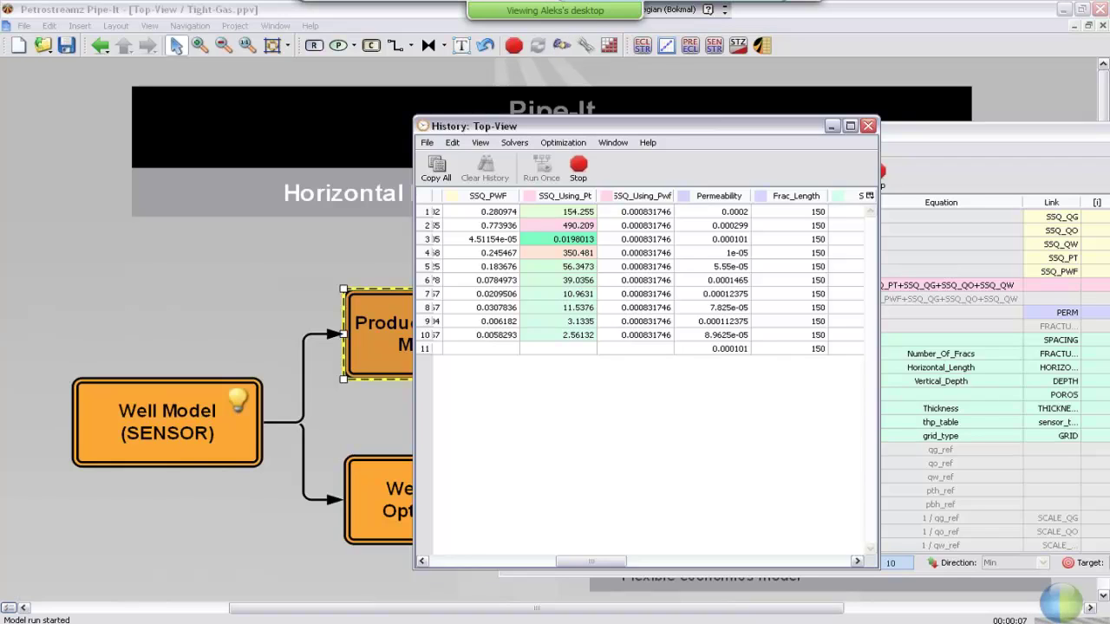
- Drag the History window aside while the optimization settles on Permeability 0.000101 (SSQ 0.0198)
left_click_drag(607, 126, 683, 120)
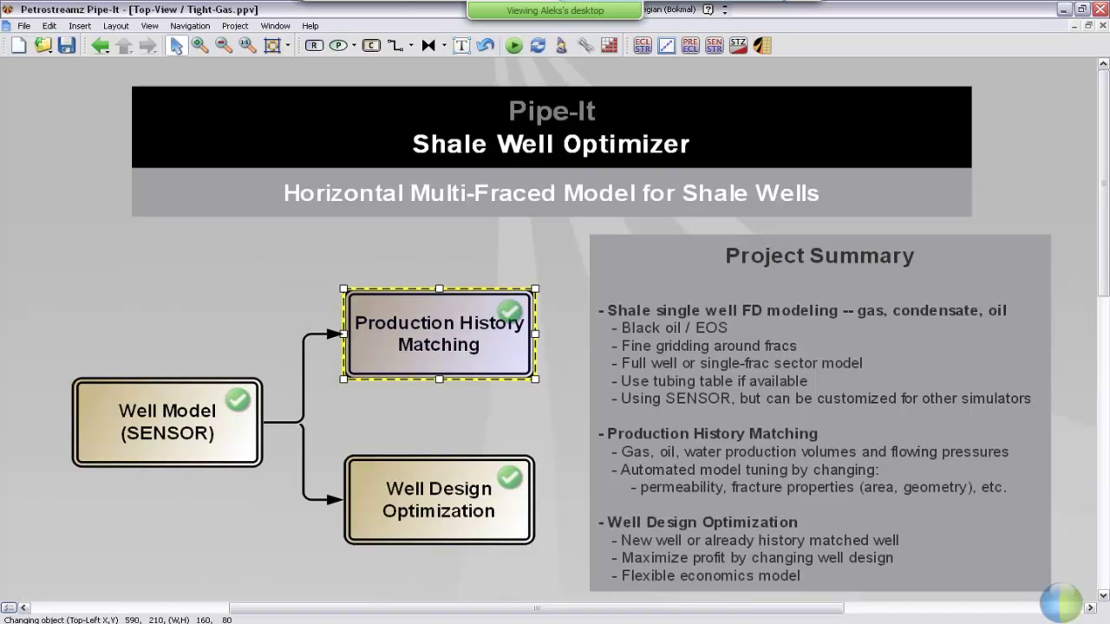
- Enable the HM Plot step inside Production History Matching and rerun the model to regenerate the plots
double_click(438, 334)
right_click(897, 251)
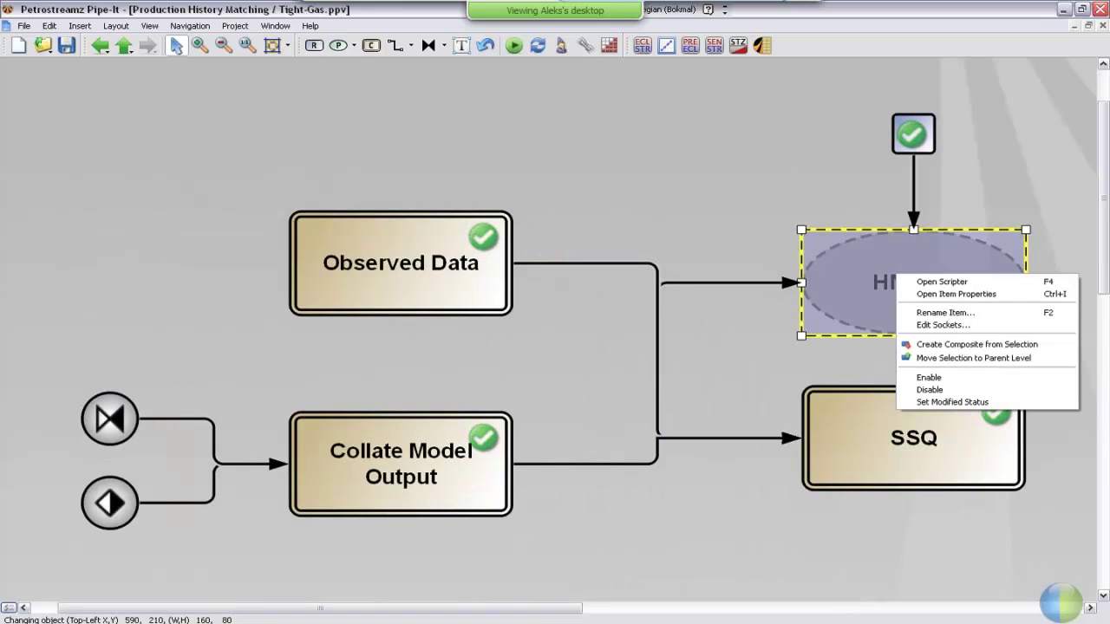
key("Escape")
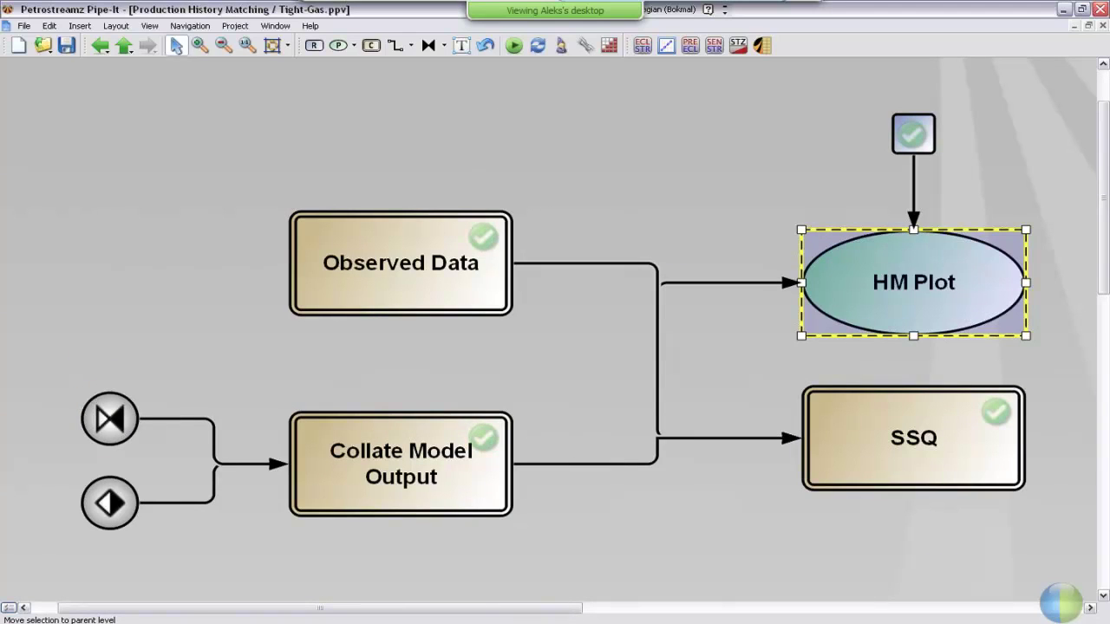
left_click(513, 45)
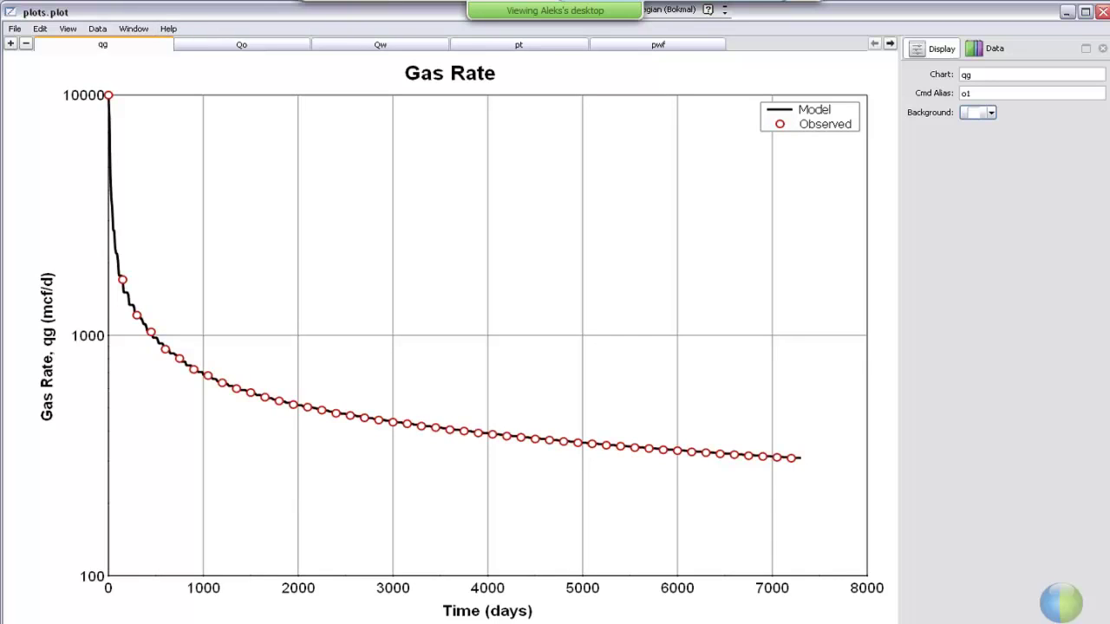
- Review the Incr. Cum Oil, Water Cum and Tubinghead Pressure match charts
left_click(241, 44)
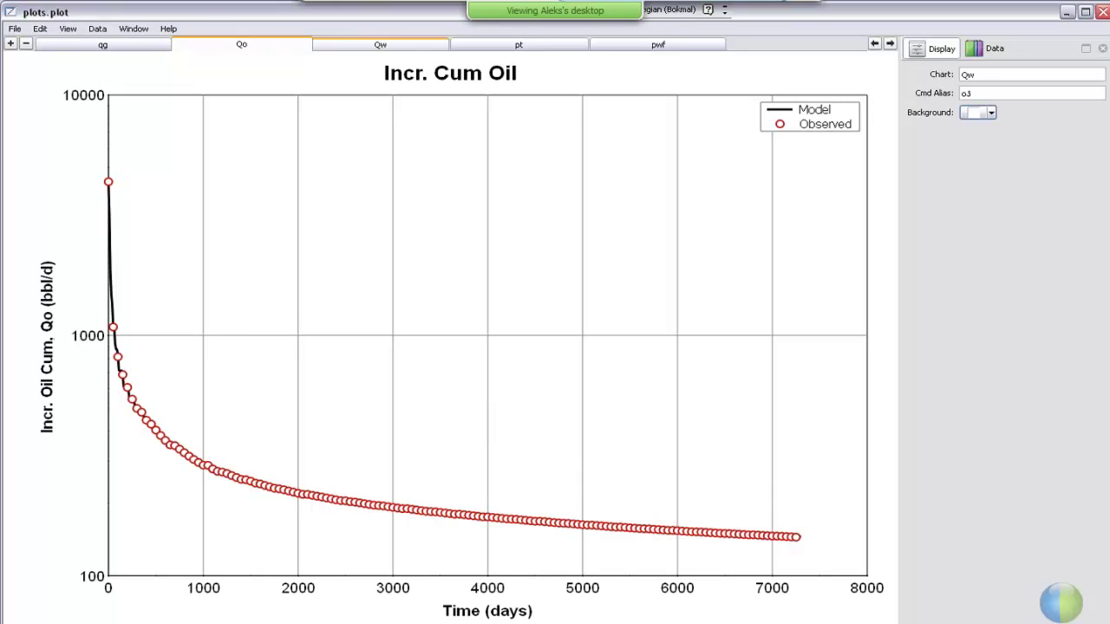
left_click(380, 44)
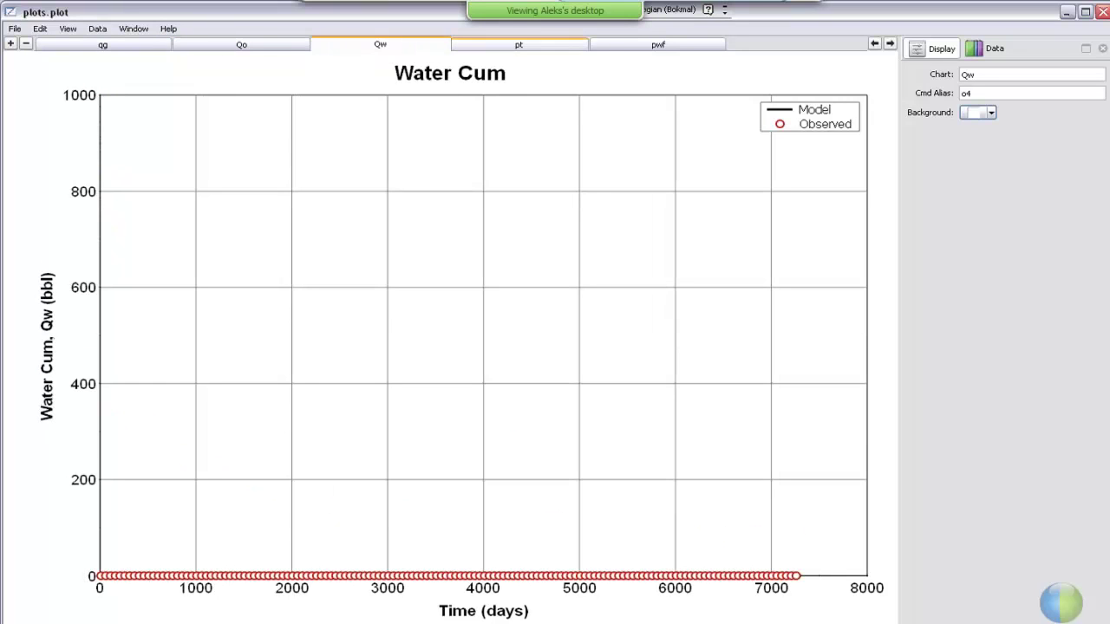
left_click(519, 44)
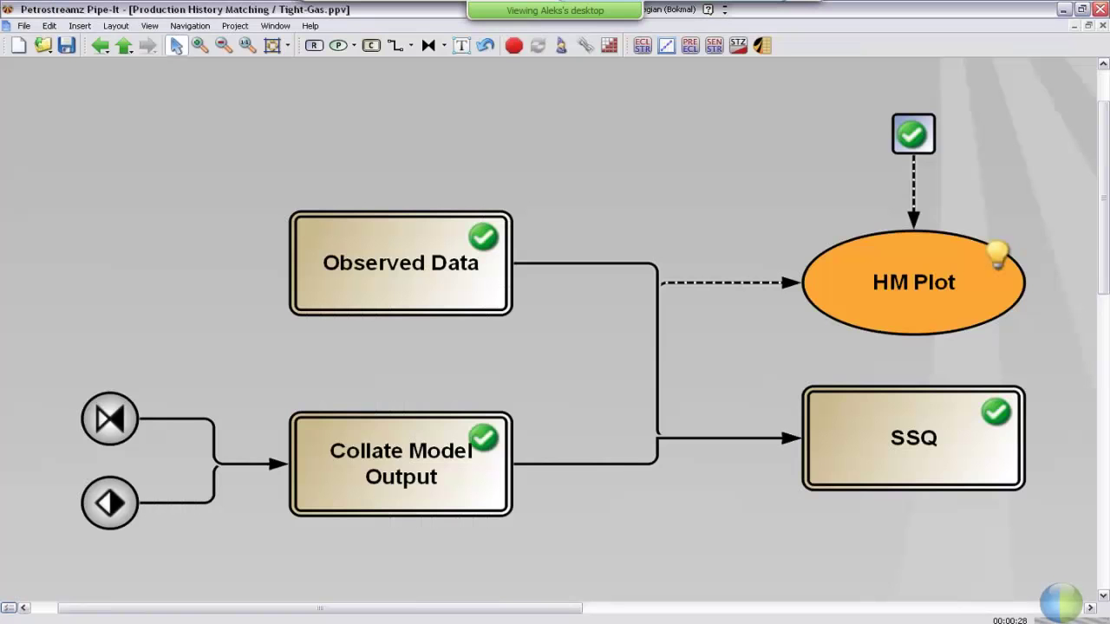
- Close plots.plot, return to the Top-View diagram and deselect Production History Matching
left_click(1102, 12)
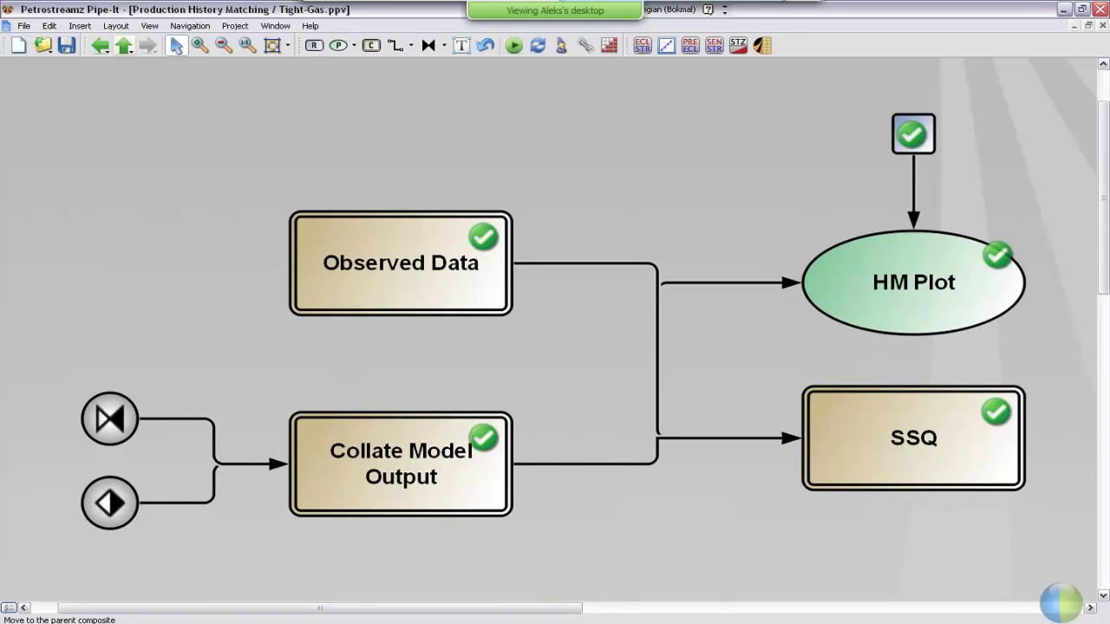
left_click(124, 45)
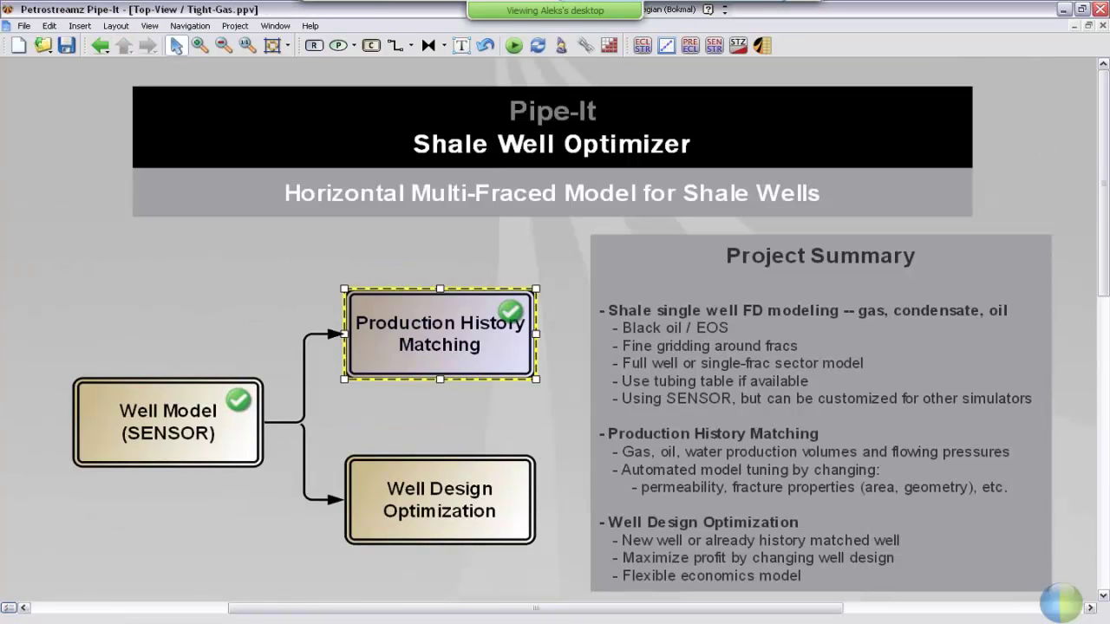
key("Escape")
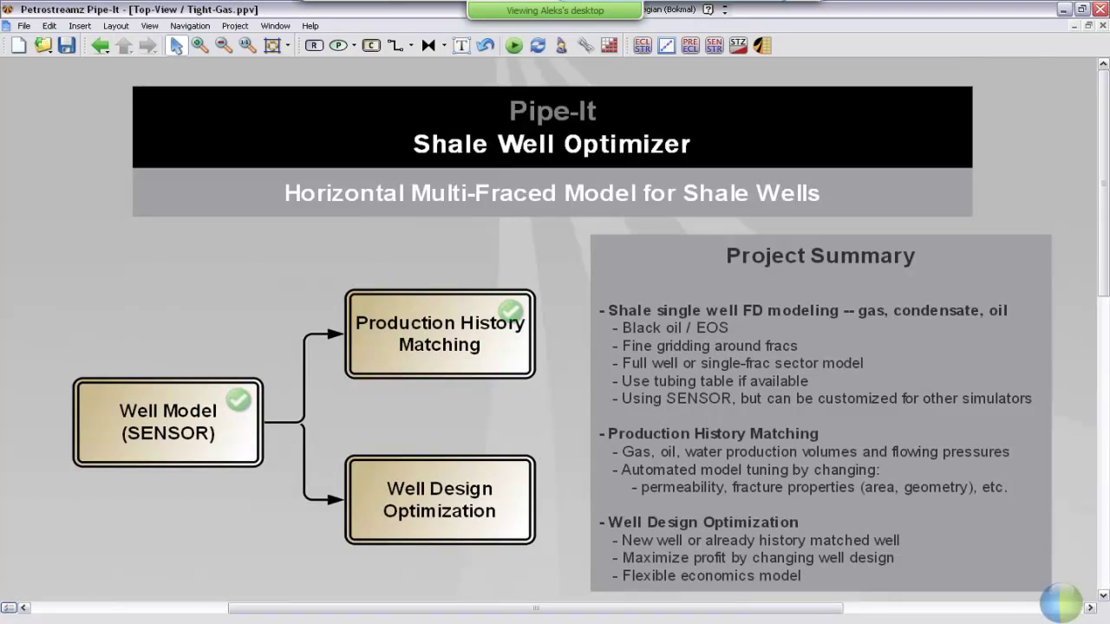